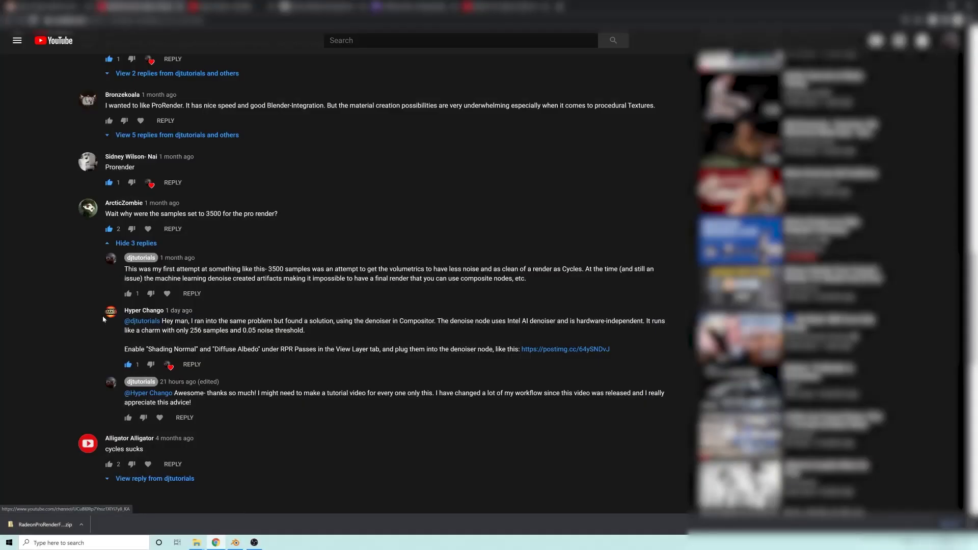
- Look over the Blender Render Engine Comparisons video page and the comment thread about the ProRender sample count
{"action": "scroll", "coordinate": [316, 348], "scroll_direction": "up", "scroll_amount": 10}
{"action": "scroll", "coordinate": [316, 348], "scroll_direction": "up", "scroll_amount": 7}
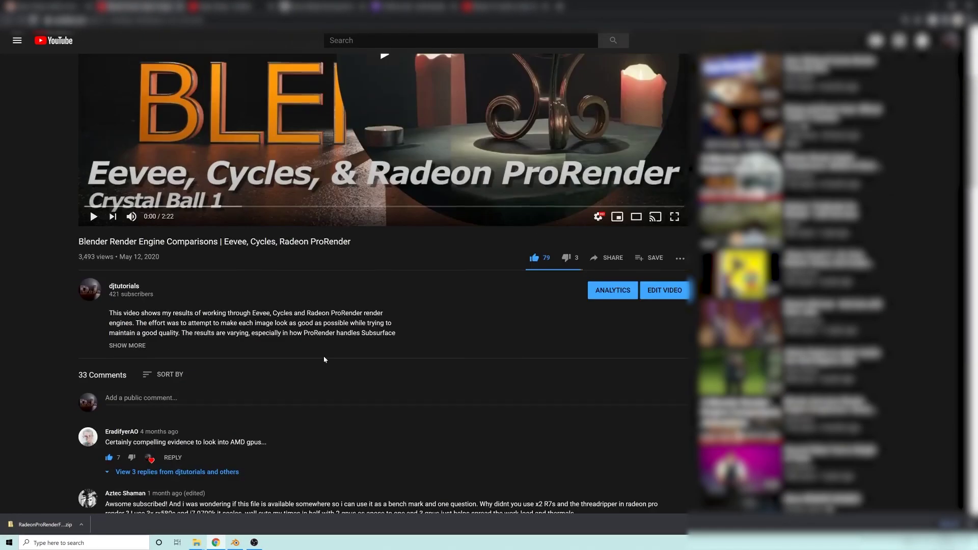
{"action": "scroll", "coordinate": [457, 141], "scroll_direction": "up", "scroll_amount": 2}
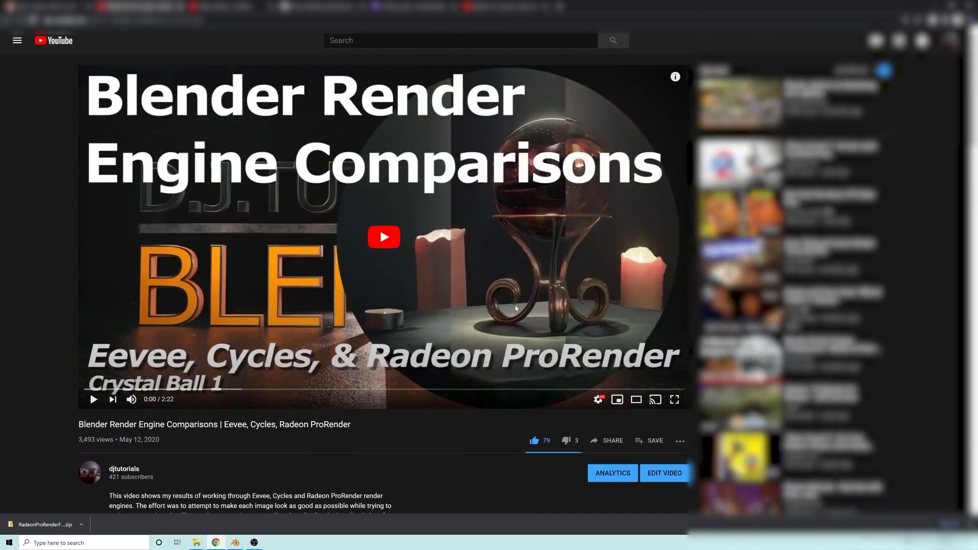
{"action": "scroll", "coordinate": [406, 348], "scroll_direction": "down", "scroll_amount": 12}
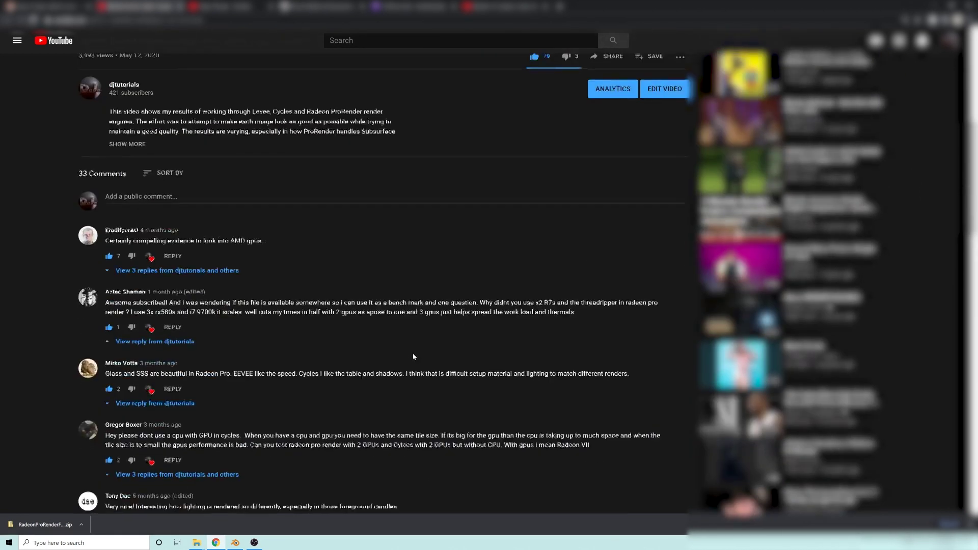
{"action": "scroll", "coordinate": [387, 326], "scroll_direction": "down", "scroll_amount": 6}
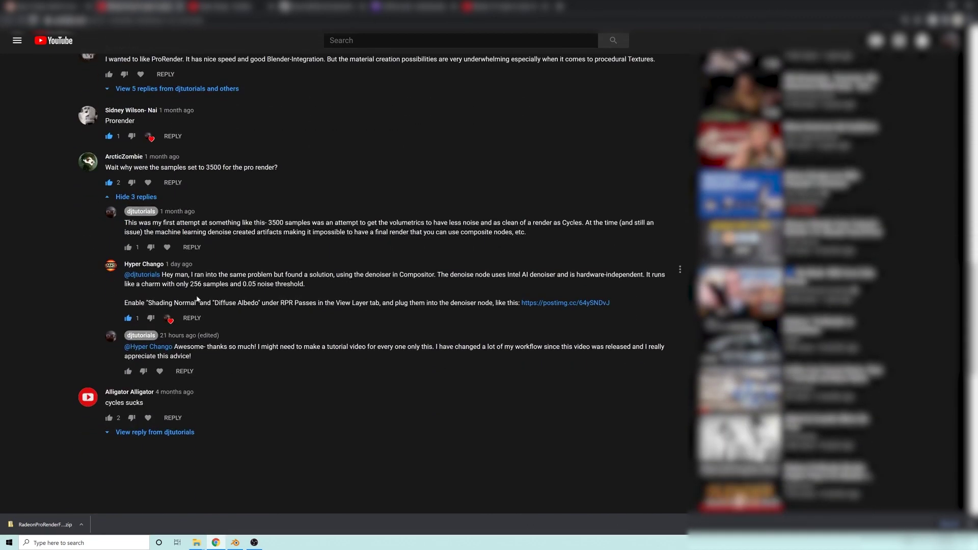
{"action": "scroll", "coordinate": [241, 335], "scroll_direction": "up", "scroll_amount": 1}
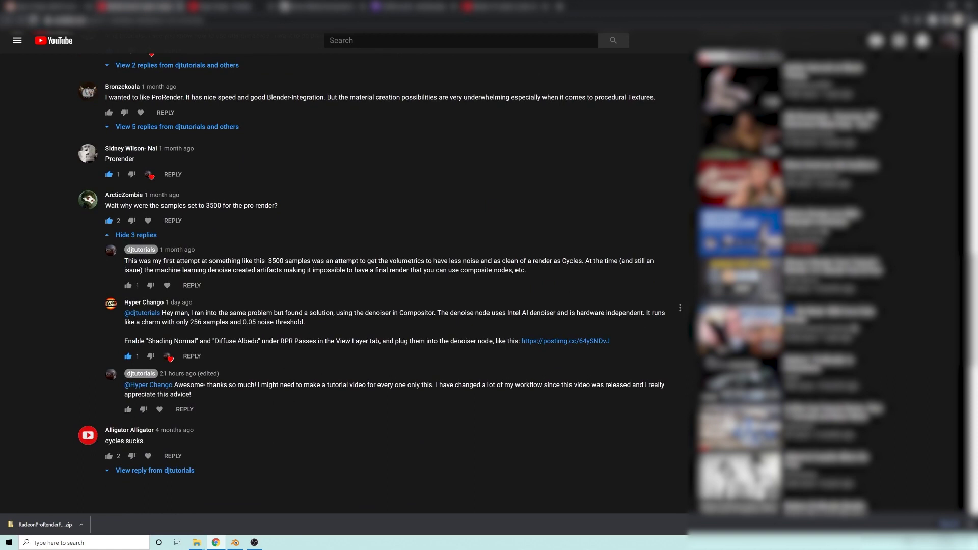
- Read the reply about denoising ProRender images in the compositor, highlighting its sample settings and required passes
{"action": "left_click_drag", "start_coordinate": [437, 313], "coordinate": [541, 313]}
{"action": "left_click", "coordinate": [542, 313]}
{"action": "left_click_drag", "start_coordinate": [322, 325], "coordinate": [216, 323]}
{"action": "left_click", "coordinate": [313, 325]}
{"action": "left_click_drag", "start_coordinate": [127, 341], "coordinate": [519, 342]}
{"action": "left_click", "coordinate": [522, 322]}
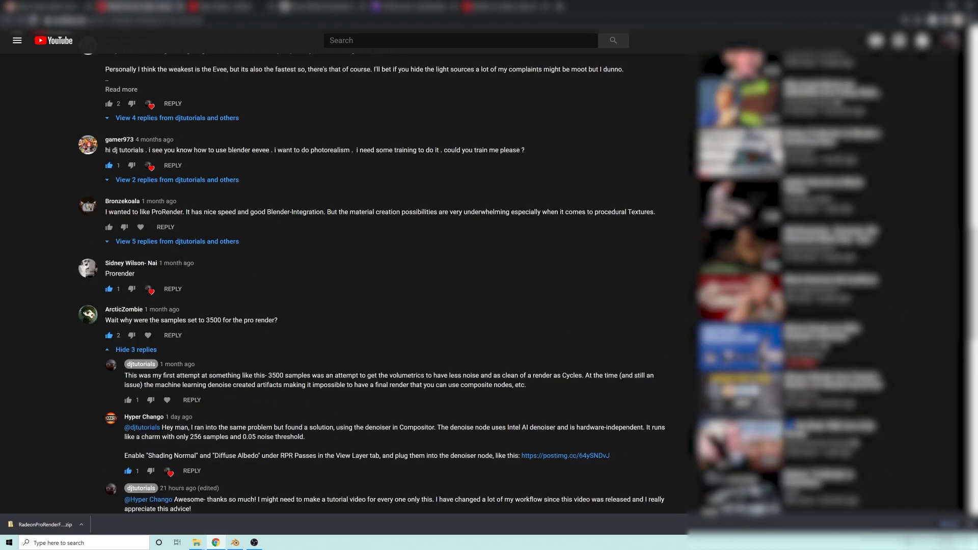
- Switch to Blender and review the view layer's RPR Passes, collapsing that section when done
{"action": "left_click", "coordinate": [934, 6]}
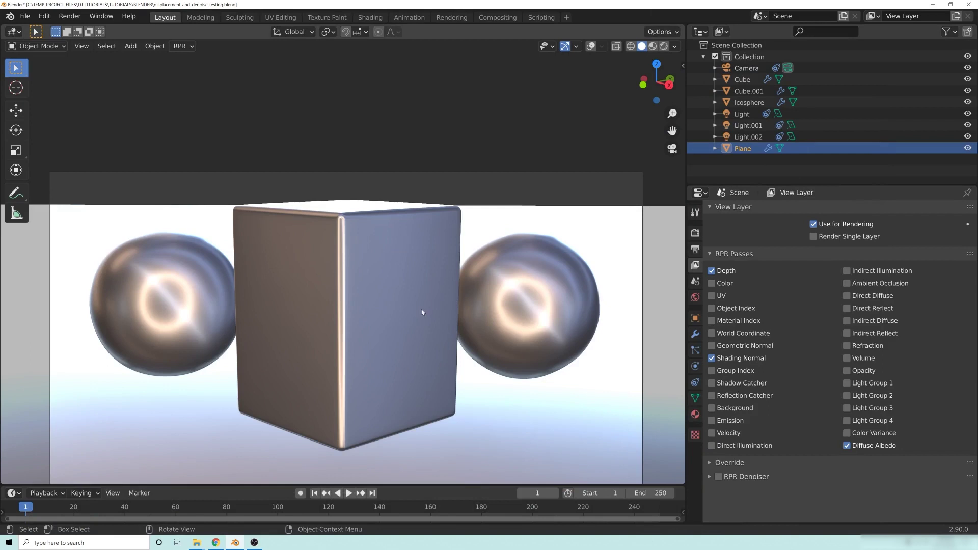
{"action": "scroll", "coordinate": [420, 308], "scroll_direction": "down", "scroll_amount": 2}
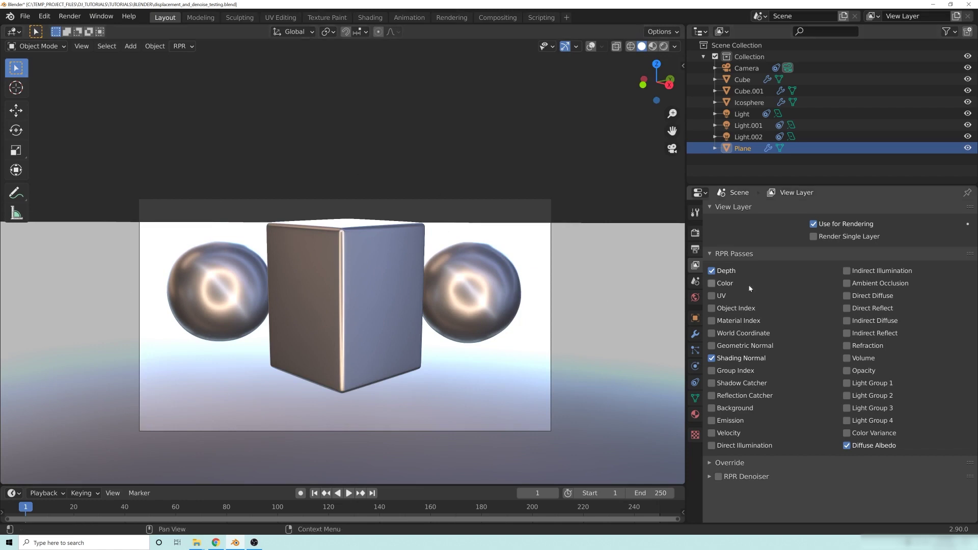
{"action": "left_click", "coordinate": [711, 254]}
- Review the Radeon ProRender sampling settings and the Max Ray Depth values under the render quality settings
{"action": "left_click", "coordinate": [695, 233]}
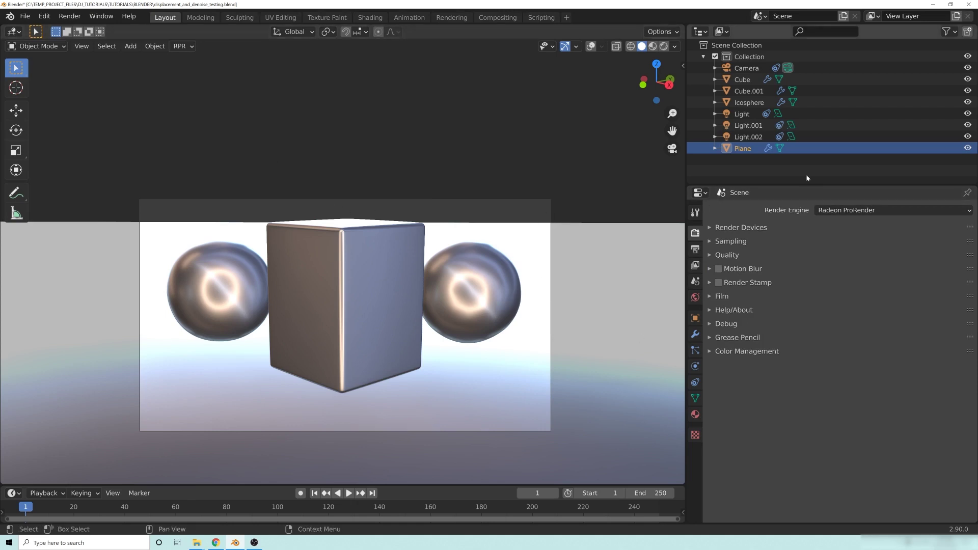
{"action": "left_click", "coordinate": [732, 243]}
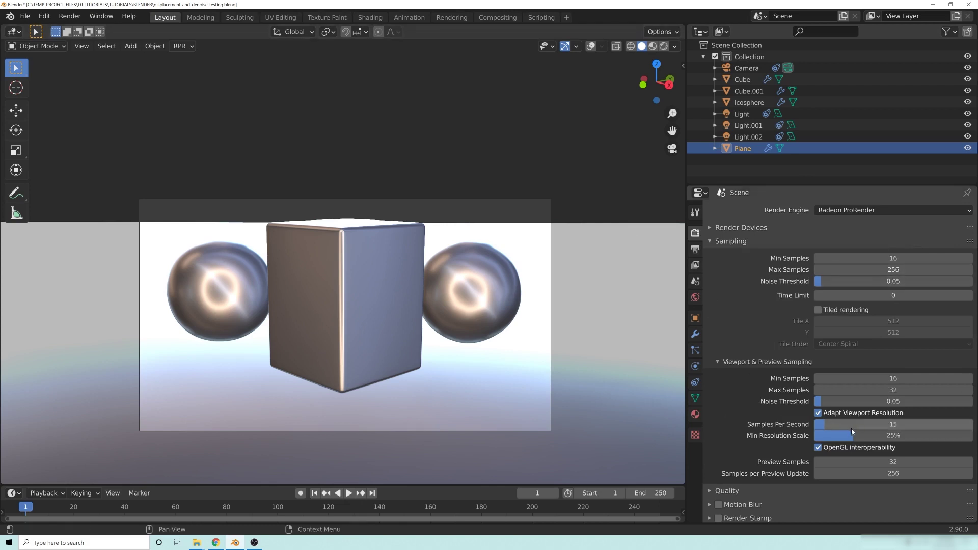
{"action": "left_click", "coordinate": [731, 241]}
{"action": "left_click", "coordinate": [736, 256]}
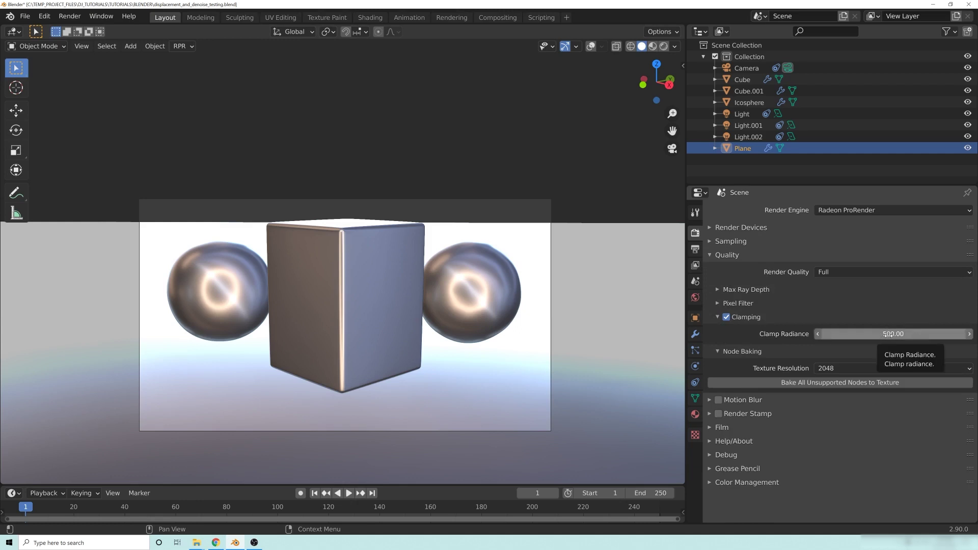
{"action": "left_click", "coordinate": [739, 317]}
{"action": "left_click", "coordinate": [740, 331]}
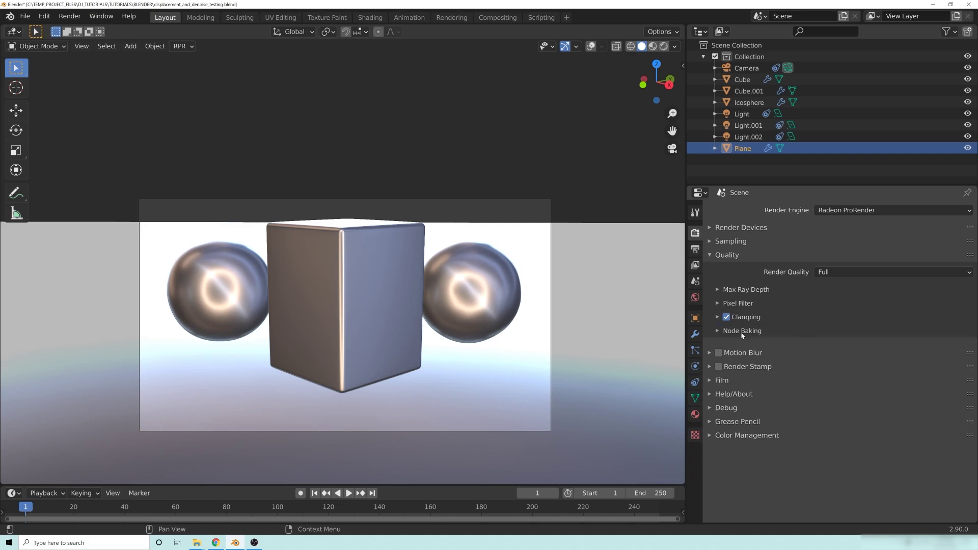
{"action": "left_click", "coordinate": [745, 290]}
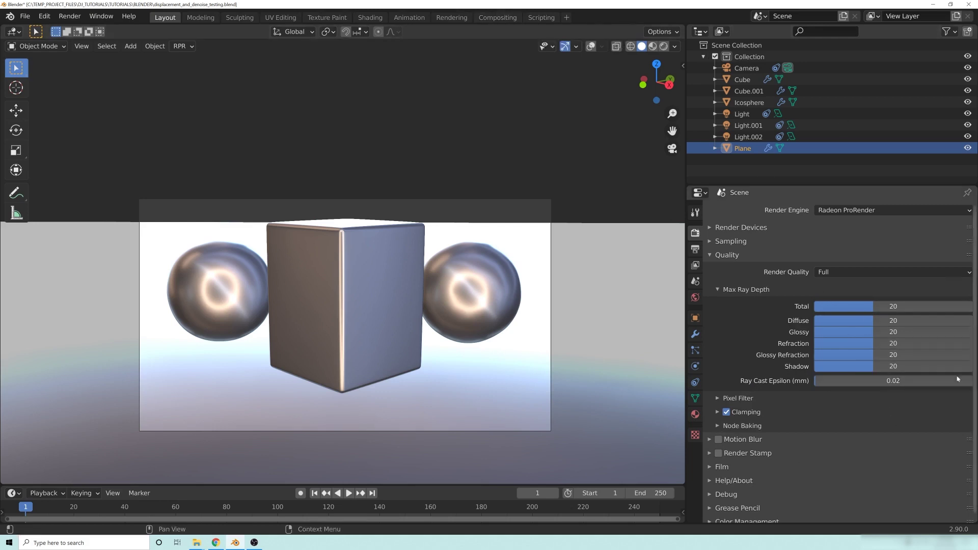
- Show the render result stored in Slot 1 in the Rendering workspace
{"action": "left_click", "coordinate": [497, 17]}
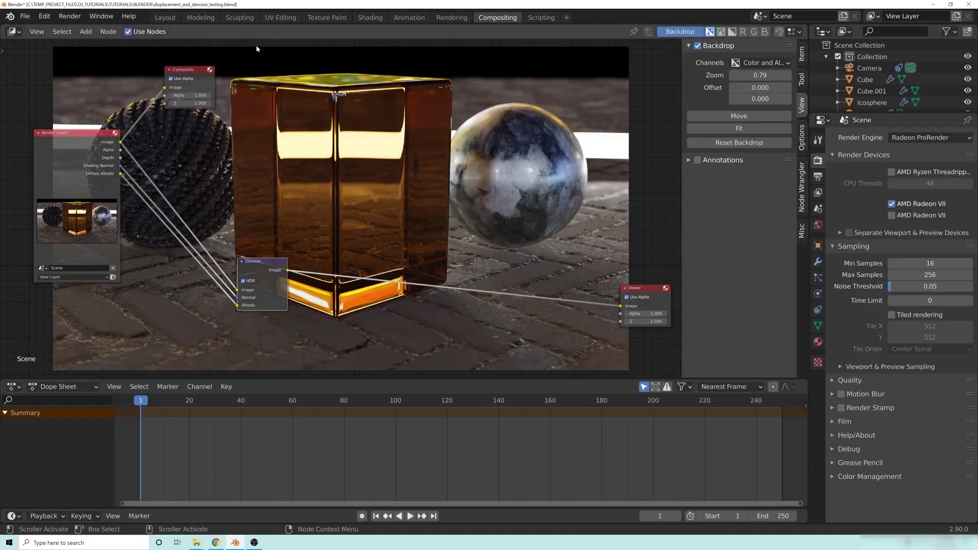
{"action": "left_click", "coordinate": [451, 17]}
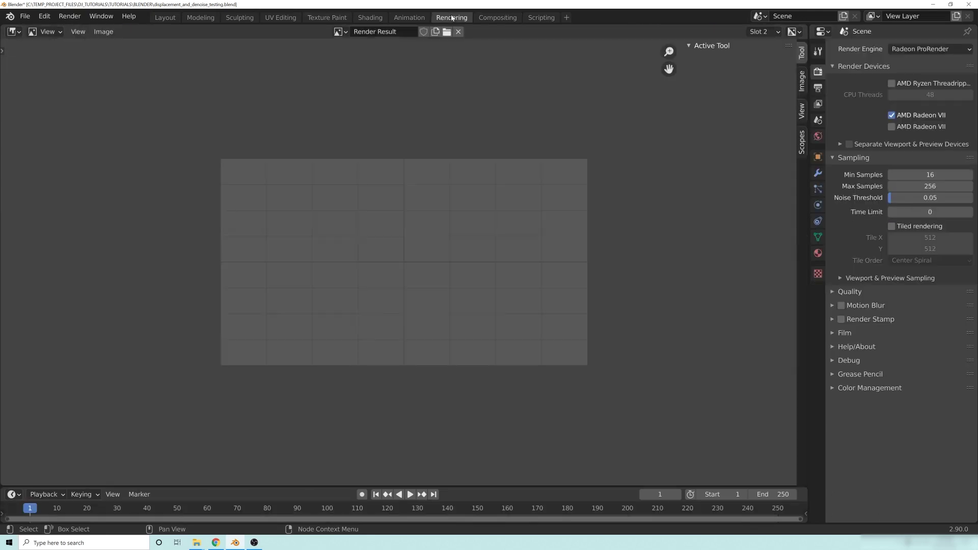
{"action": "left_click", "coordinate": [339, 32]}
{"action": "left_click", "coordinate": [759, 31]}
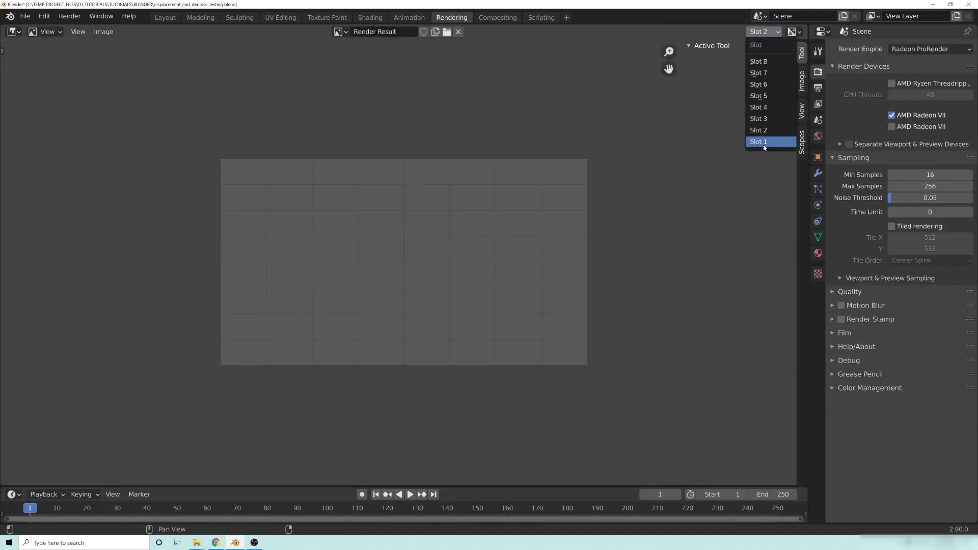
{"action": "left_click", "coordinate": [762, 139]}
- Examine the render noise close up on the amber glass cube and the marbled sphere
{"action": "scroll", "coordinate": [443, 246], "scroll_direction": "up", "scroll_amount": 2}
{"action": "scroll", "coordinate": [458, 249], "scroll_direction": "up", "scroll_amount": 5}
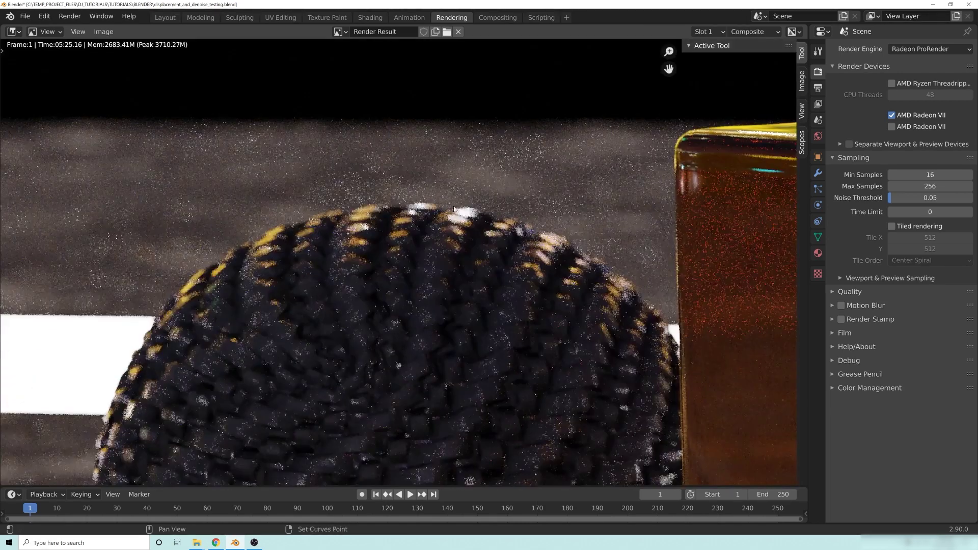
{"action": "middle_click_drag", "start_coordinate": [454, 208], "coordinate": [484, 263]}
{"action": "middle_click_drag", "start_coordinate": [278, 242], "coordinate": [343, 182]}
{"action": "middle_click_drag", "start_coordinate": [472, 168], "coordinate": [397, 114]}
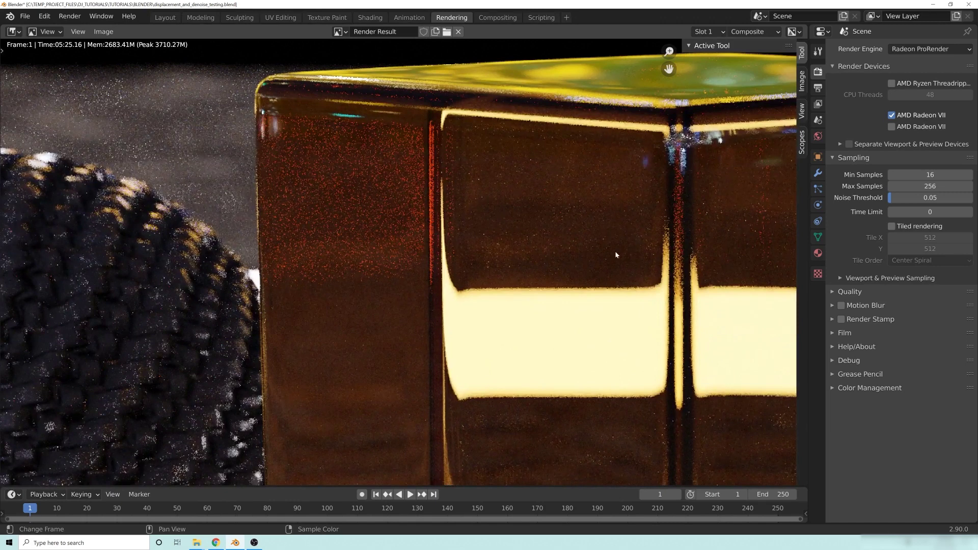
{"action": "middle_click_drag", "start_coordinate": [616, 255], "coordinate": [478, 241]}
{"action": "middle_click_drag", "start_coordinate": [648, 262], "coordinate": [399, 368]}
{"action": "middle_click_drag", "start_coordinate": [444, 340], "coordinate": [228, 92]}
{"action": "middle_click_drag", "start_coordinate": [729, 459], "coordinate": [350, 133]}
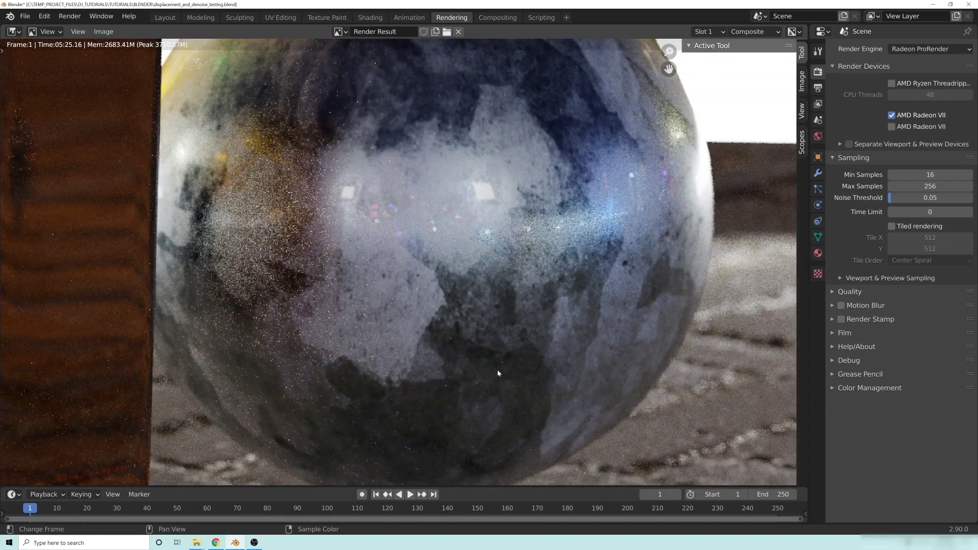
{"action": "scroll", "coordinate": [498, 374], "scroll_direction": "down", "scroll_amount": 6}
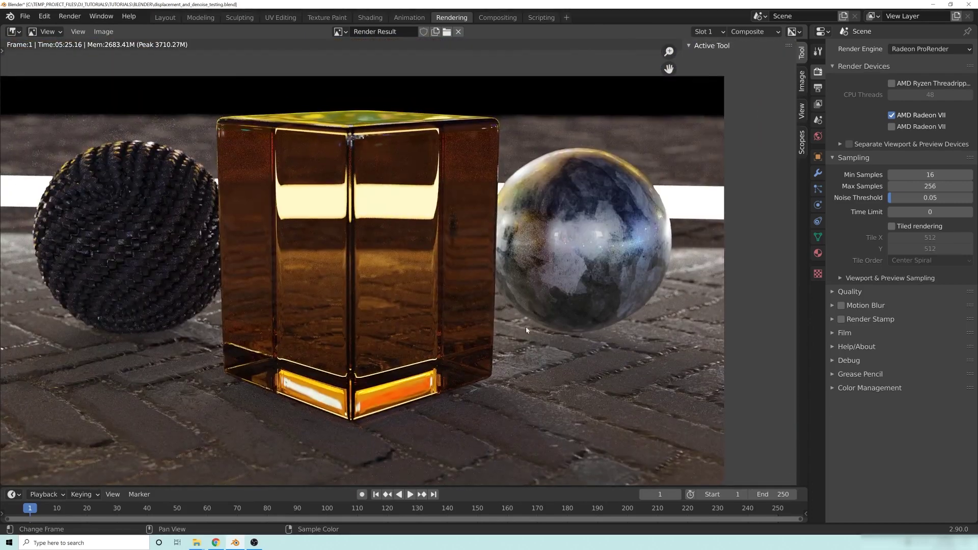
{"action": "scroll", "coordinate": [559, 331], "scroll_direction": "down", "scroll_amount": 3}
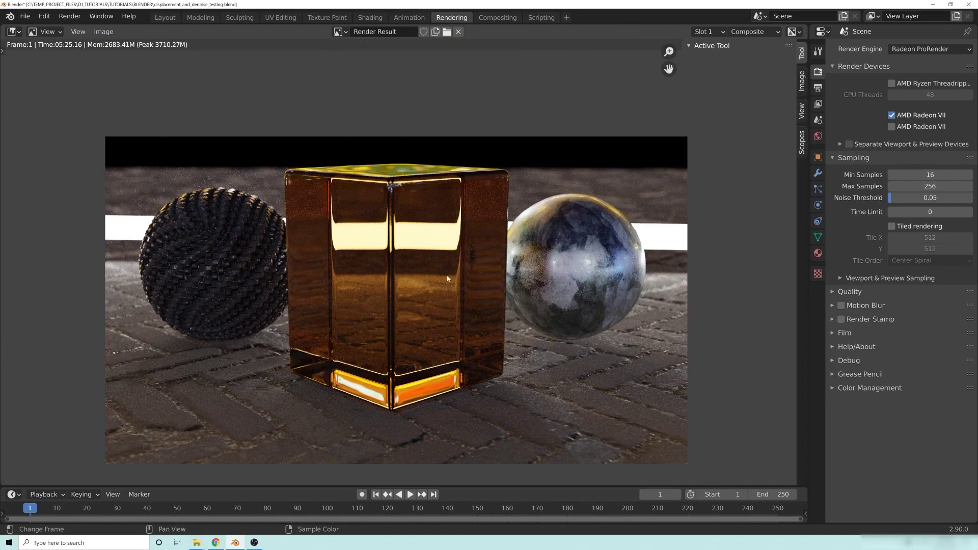
- Inspect the noise on the dark woven sphere, the glass cube's base and the brick floor of the render
{"action": "middle_click_drag", "start_coordinate": [262, 298], "coordinate": [546, 275]}
{"action": "scroll", "coordinate": [546, 275], "scroll_direction": "up", "scroll_amount": 6}
{"action": "middle_click_drag", "start_coordinate": [724, 71], "coordinate": [442, 239]}
{"action": "scroll", "coordinate": [456, 236], "scroll_direction": "down", "scroll_amount": 2}
{"action": "scroll", "coordinate": [455, 227], "scroll_direction": "up", "scroll_amount": 2}
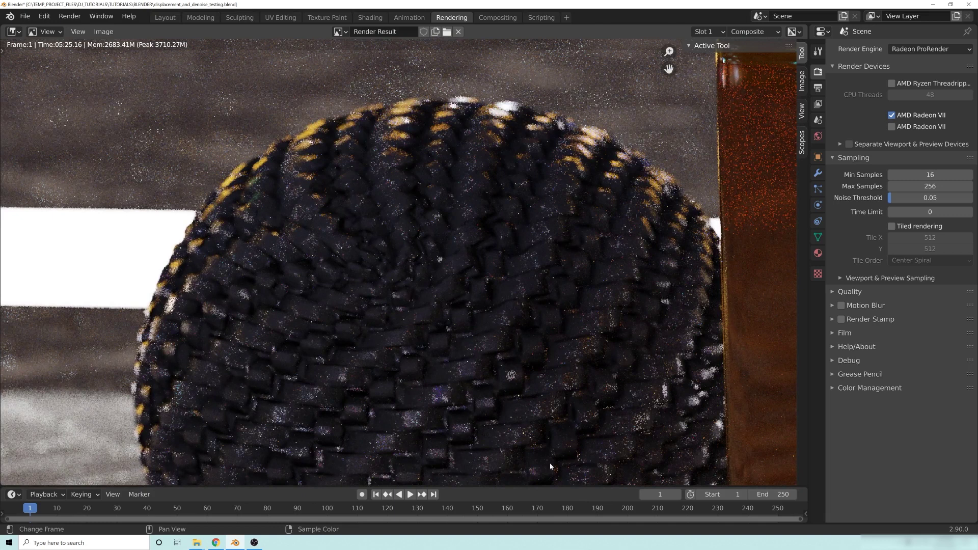
{"action": "scroll", "coordinate": [550, 467], "scroll_direction": "down", "scroll_amount": 2}
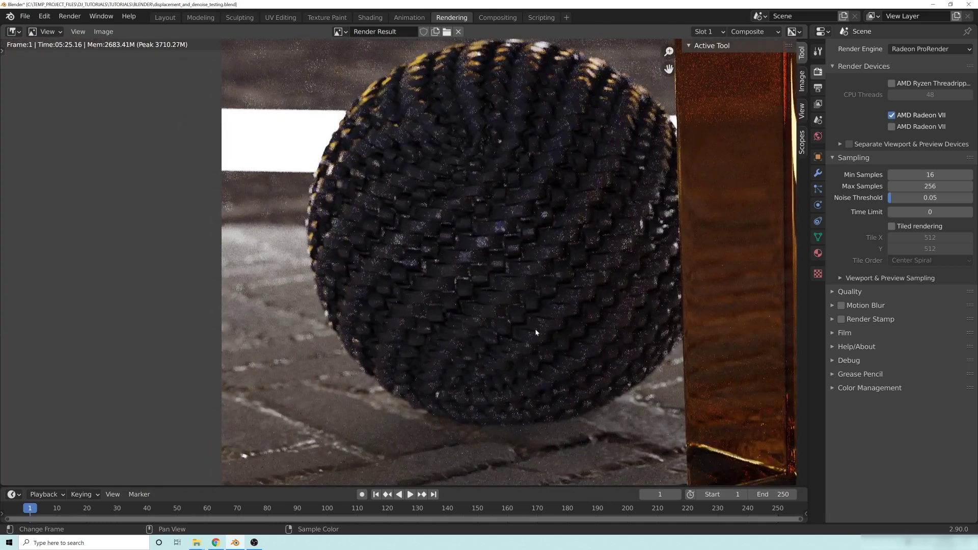
{"action": "middle_click_drag", "start_coordinate": [532, 159], "coordinate": [423, 242]}
{"action": "middle_click_drag", "start_coordinate": [458, 358], "coordinate": [318, 291]}
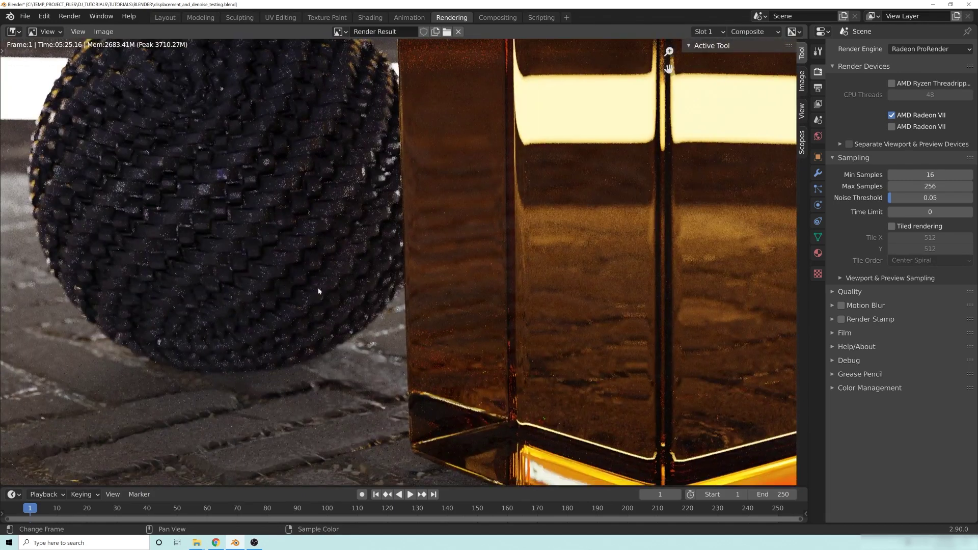
{"action": "middle_click_drag", "start_coordinate": [559, 347], "coordinate": [281, 128]}
{"action": "middle_click_drag", "start_coordinate": [679, 99], "coordinate": [387, 309]}
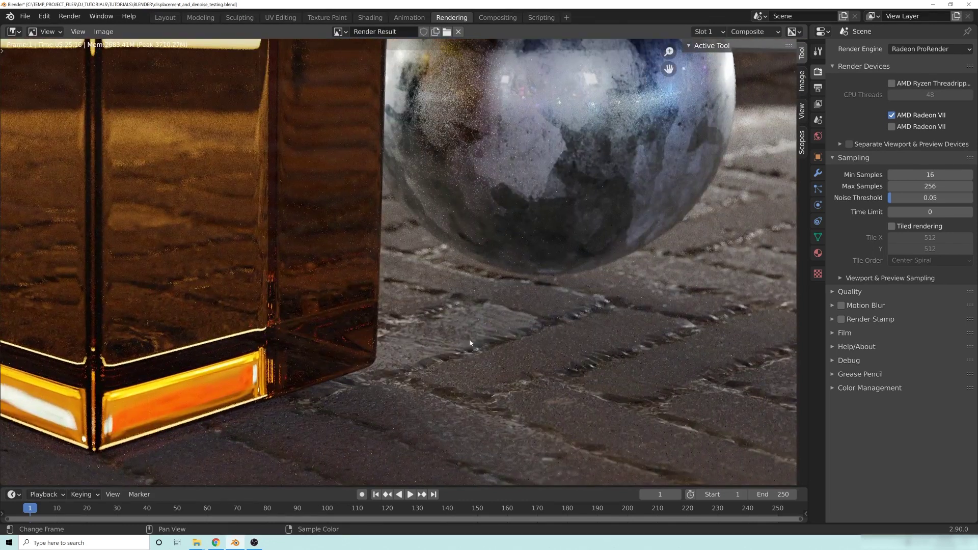
{"action": "scroll", "coordinate": [439, 257], "scroll_direction": "down", "scroll_amount": 6}
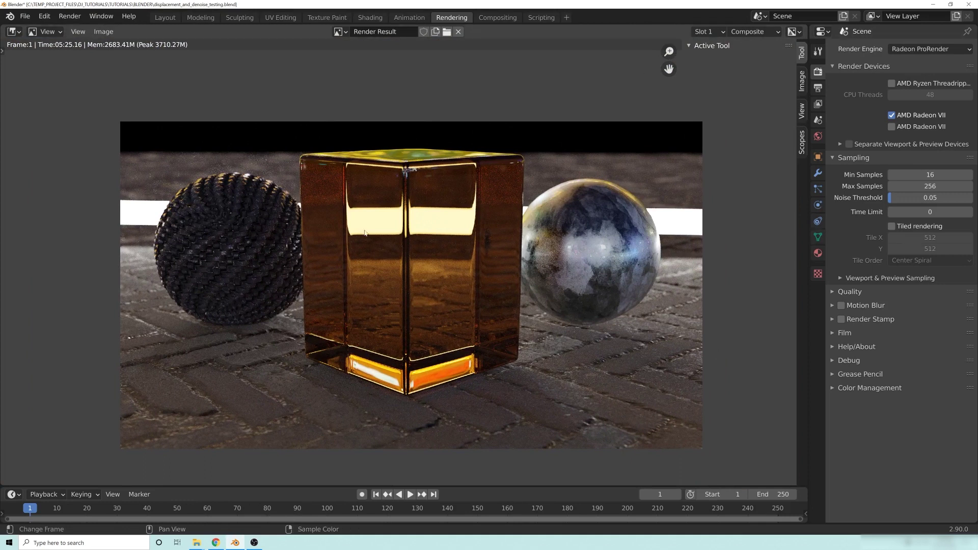
{"action": "middle_click_drag", "start_coordinate": [460, 251], "coordinate": [448, 249]}
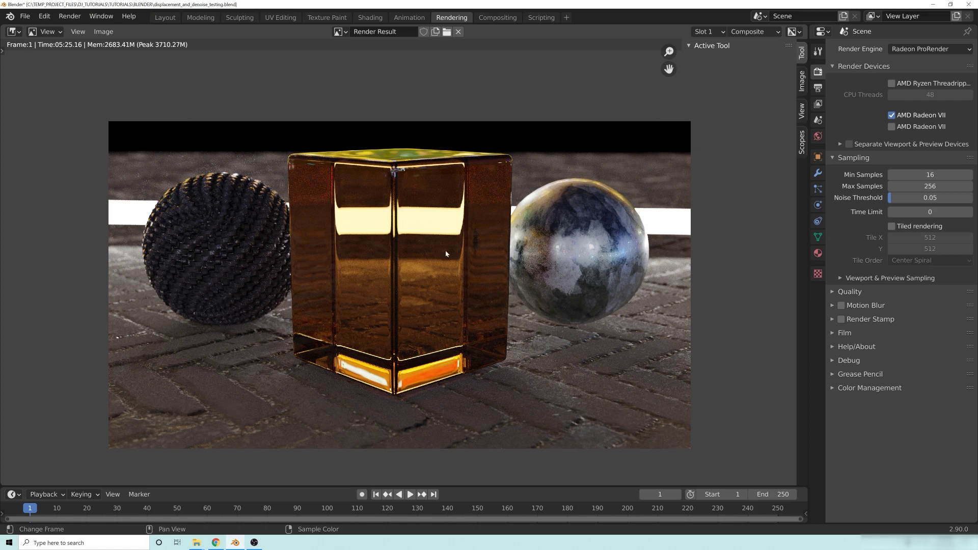
{"action": "scroll", "coordinate": [445, 250], "scroll_direction": "up", "scroll_amount": 1}
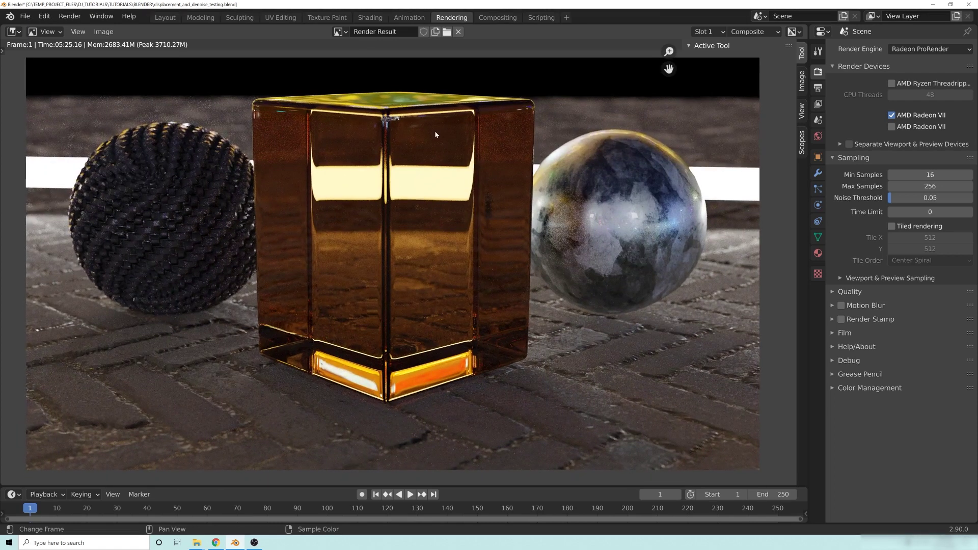
{"action": "scroll", "coordinate": [401, 260], "scroll_direction": "down", "scroll_amount": 1}
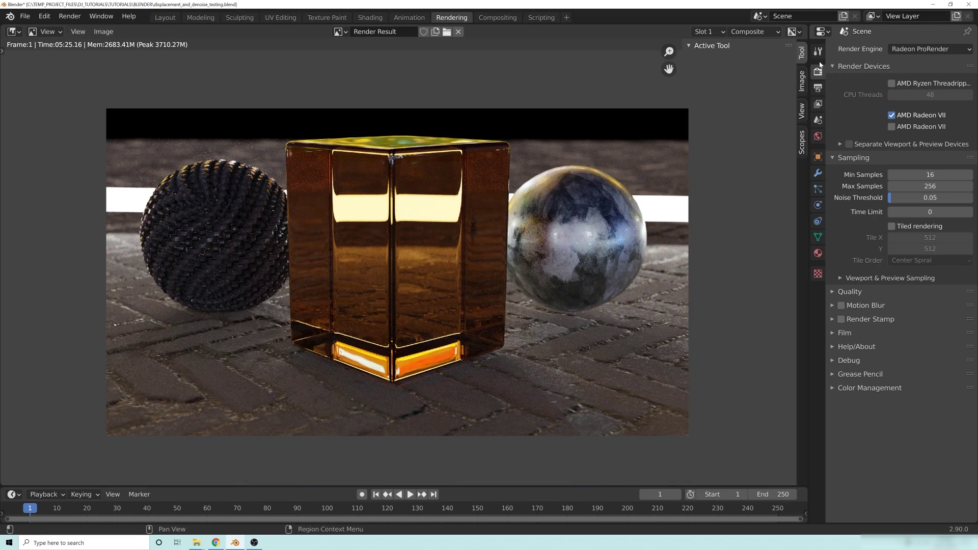
- Go back to the Layout workspace and check the view layer's RPR Passes, keeping Depth enabled
{"action": "left_click", "coordinate": [819, 105]}
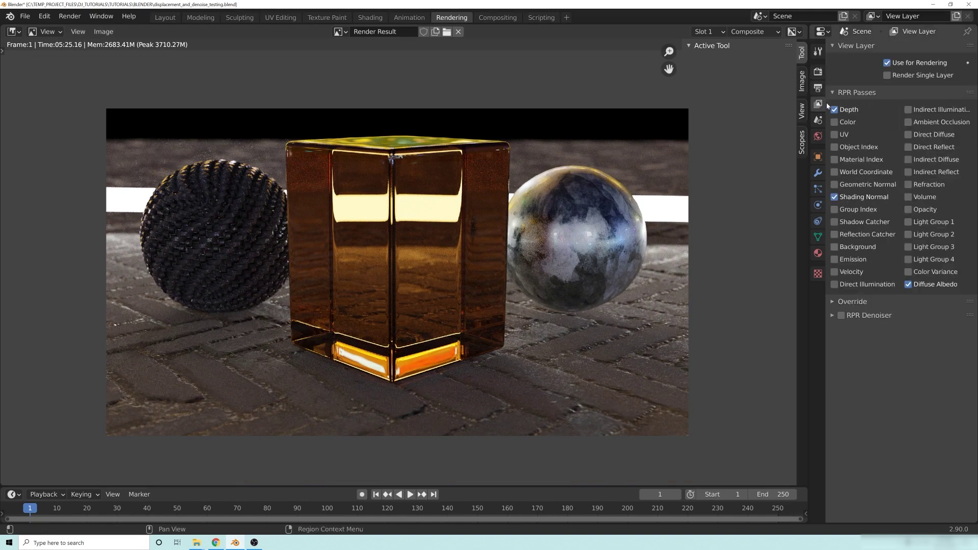
{"action": "left_click", "coordinate": [166, 20]}
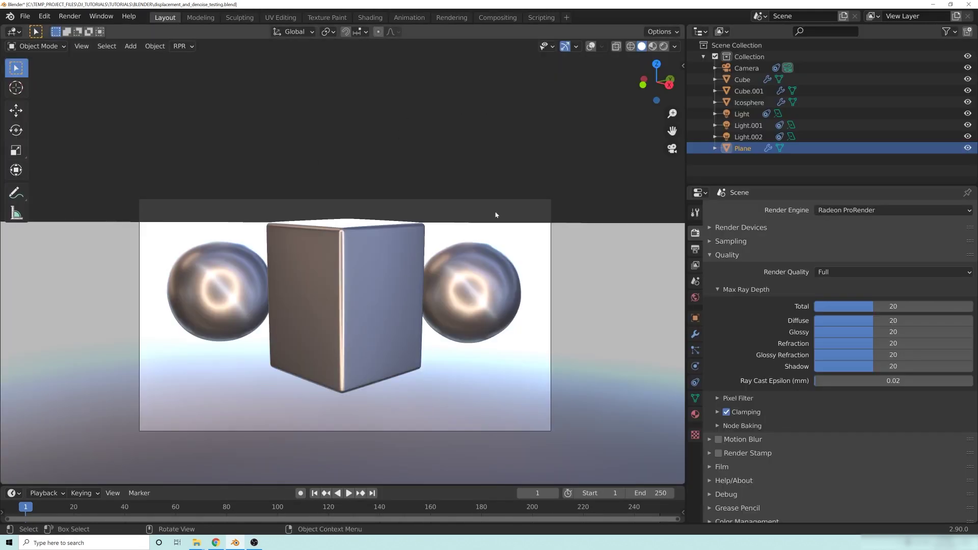
{"action": "left_click", "coordinate": [696, 268]}
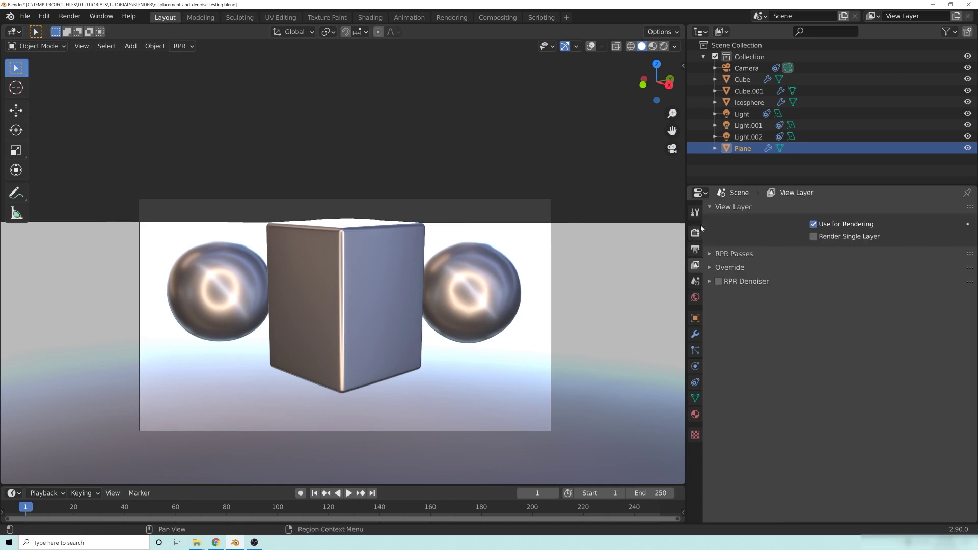
{"action": "left_click", "coordinate": [714, 254]}
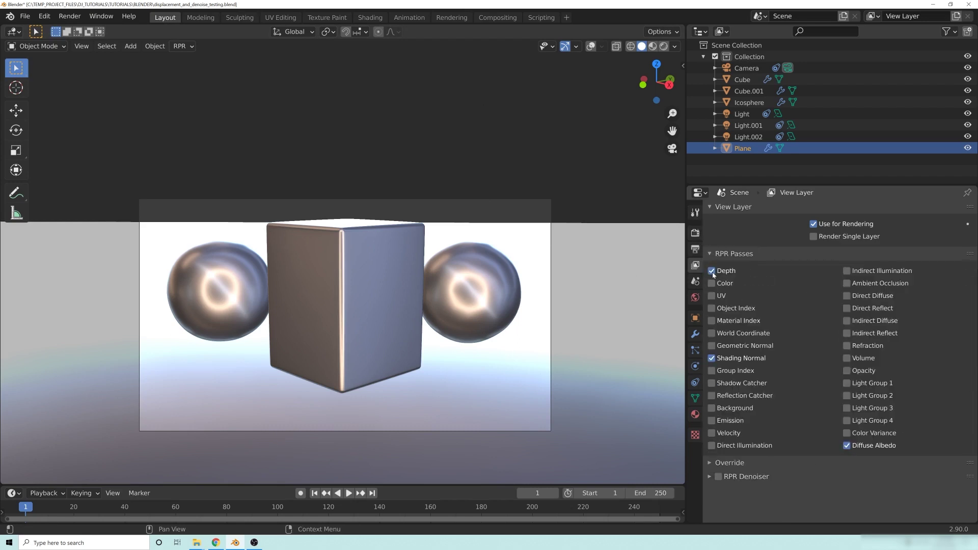
{"action": "left_click", "coordinate": [713, 272]}
{"action": "left_click", "coordinate": [713, 272]}
- Open the compositing node tree and move the Render Layers node farther away from the Composite and Denoise nodes
{"action": "left_click", "coordinate": [498, 17]}
{"action": "middle_click_drag", "start_coordinate": [303, 146], "coordinate": [482, 203]}
{"action": "left_click_drag", "start_coordinate": [264, 204], "coordinate": [183, 212]}
{"action": "left_click", "coordinate": [128, 32]}
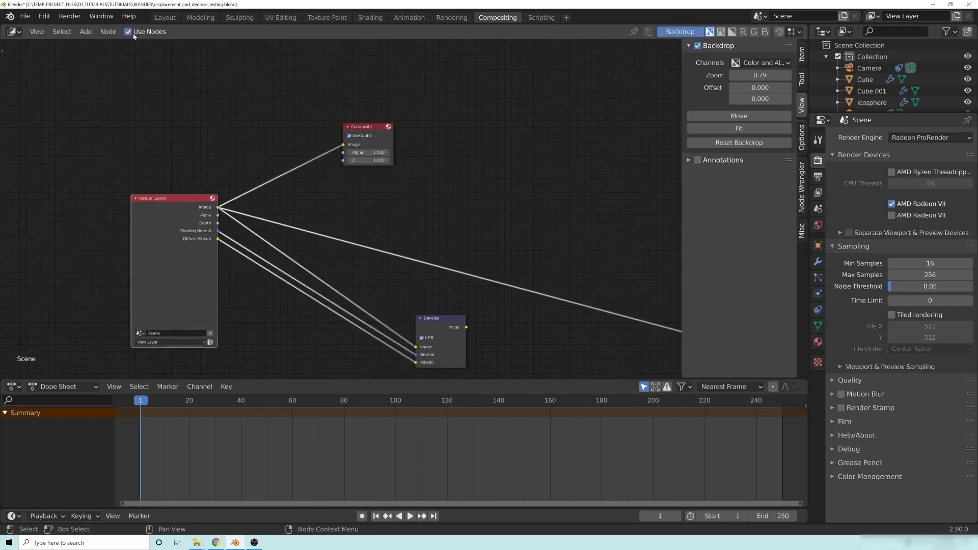
{"action": "double_click", "coordinate": [496, 18]}
{"action": "left_click", "coordinate": [496, 18]}
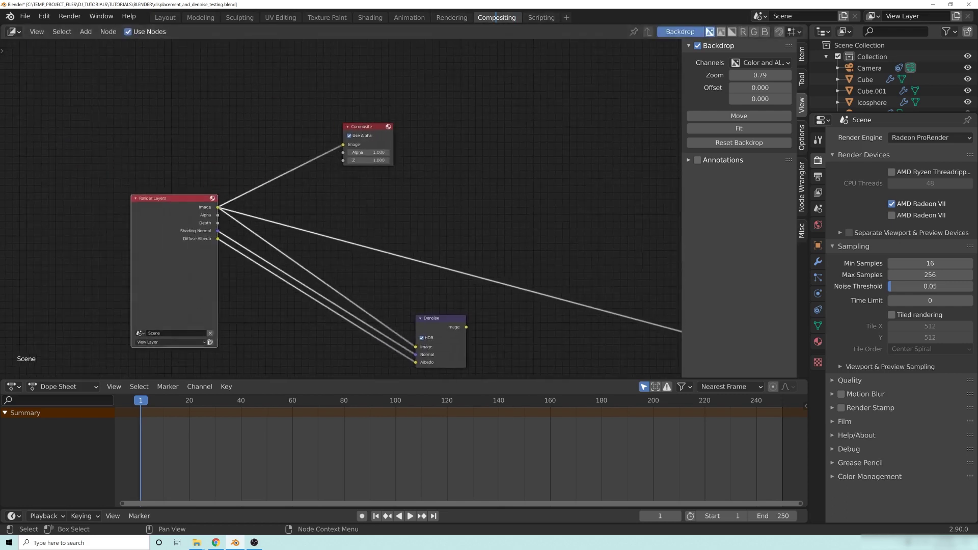
- Show the Render Layers image as the node editor's backdrop and reposition the Render Layers node over the dark sphere
{"action": "left_click", "coordinate": [127, 31]}
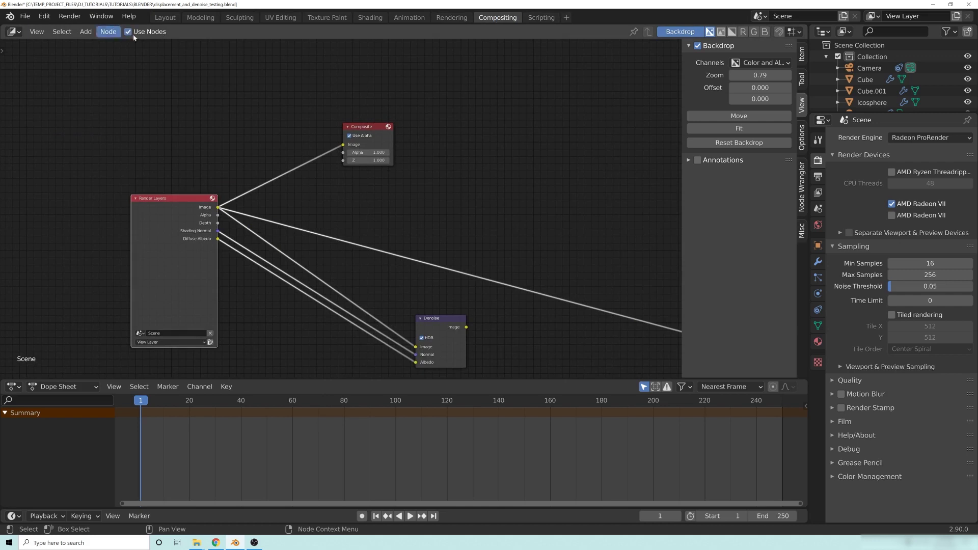
{"action": "mouse_move", "coordinate": [143, 198]}
{"action": "left_mouse_down"}
{"action": "mouse_move", "coordinate": [175, 186]}
{"action": "mouse_move", "coordinate": [148, 184]}
{"action": "left_mouse_up"}
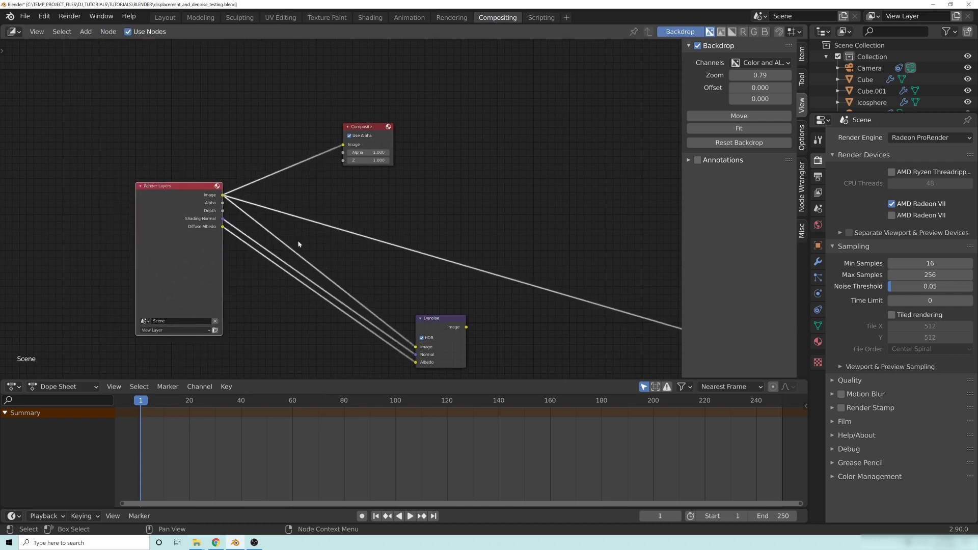
{"action": "scroll", "coordinate": [285, 242], "scroll_direction": "up", "scroll_amount": 2}
{"action": "middle_click_drag", "start_coordinate": [271, 238], "coordinate": [319, 238]}
{"action": "left_click", "coordinate": [209, 195], "text": "ctrl+shift"}
{"action": "left_click_drag", "start_coordinate": [237, 203], "coordinate": [208, 199]}
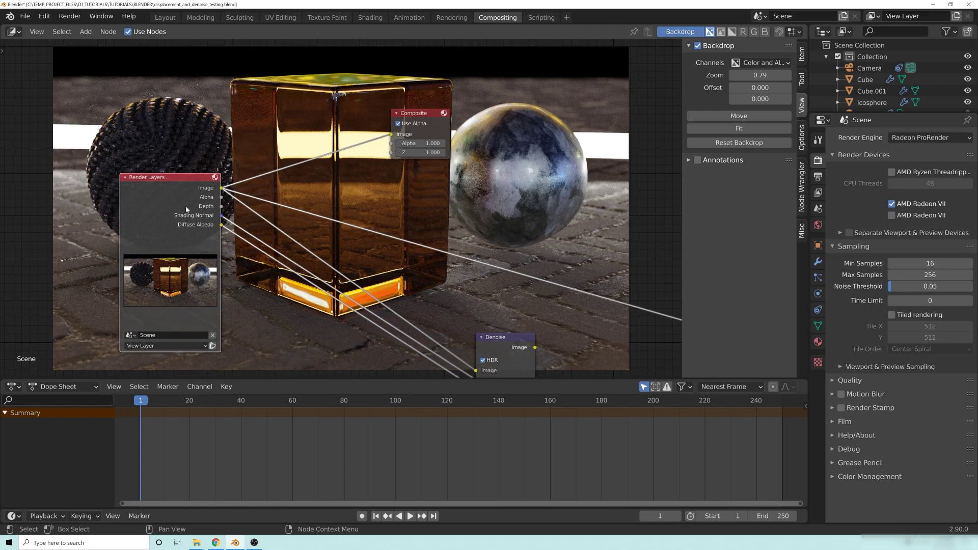
{"action": "left_click_drag", "start_coordinate": [186, 188], "coordinate": [183, 212]}
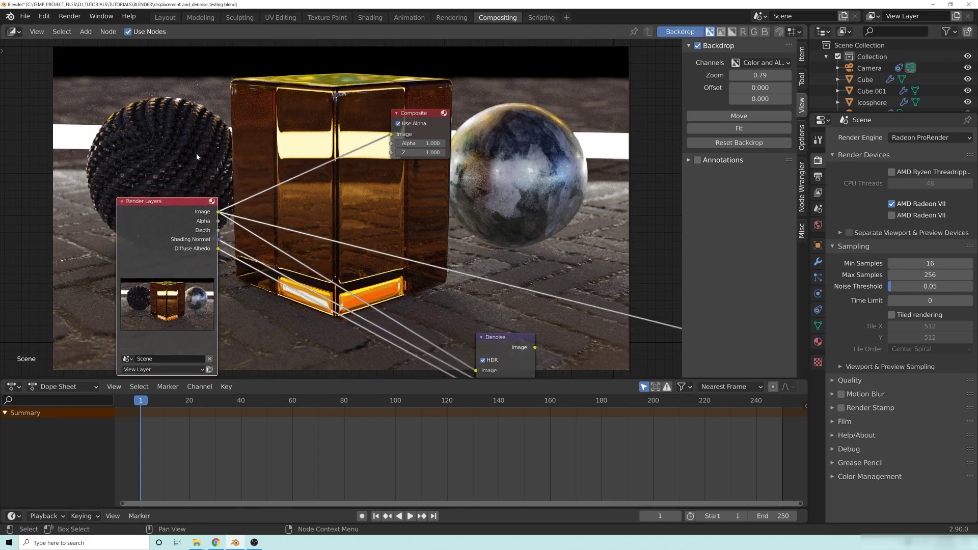
- Check the node editor's Backdrop setting and keep it enabled
{"action": "left_click", "coordinate": [801, 79]}
{"action": "left_click", "coordinate": [802, 105]}
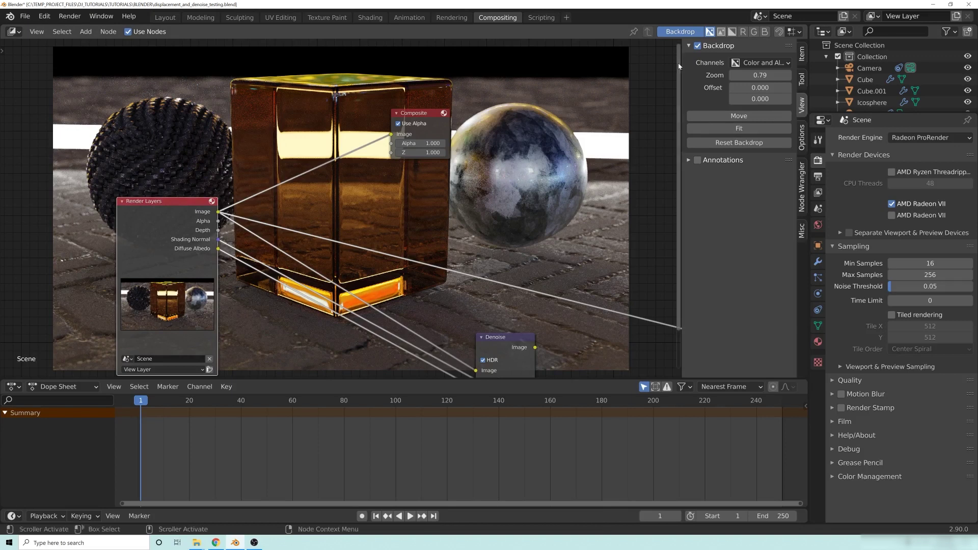
{"action": "left_click", "coordinate": [697, 46]}
{"action": "left_click", "coordinate": [698, 46]}
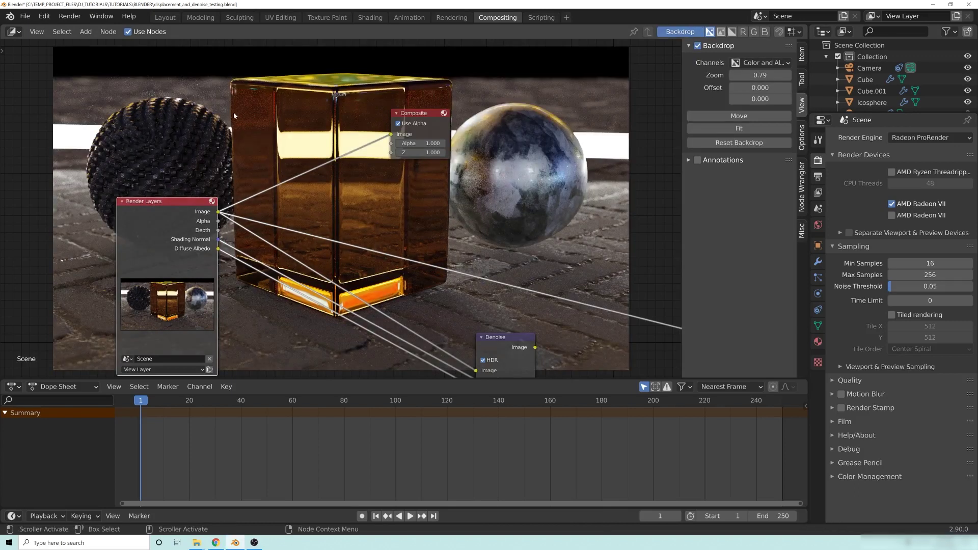
- Shift the Render Layers node slightly and move the distant Viewer node closer to the Composite and Denoise nodes
{"action": "left_click_drag", "start_coordinate": [171, 208], "coordinate": [154, 203]}
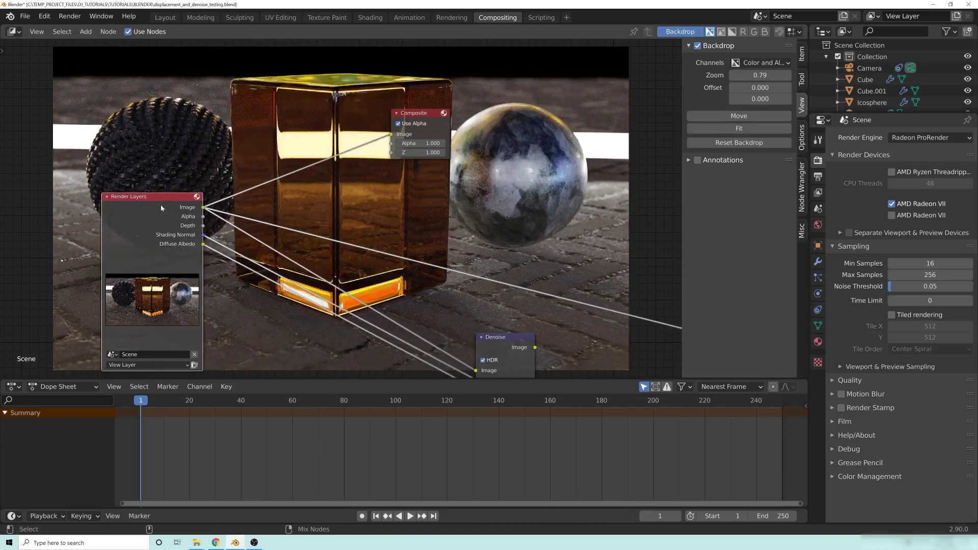
{"action": "middle_click_drag", "start_coordinate": [327, 263], "coordinate": [159, 215]}
{"action": "scroll", "coordinate": [159, 215], "scroll_direction": "down", "scroll_amount": 6}
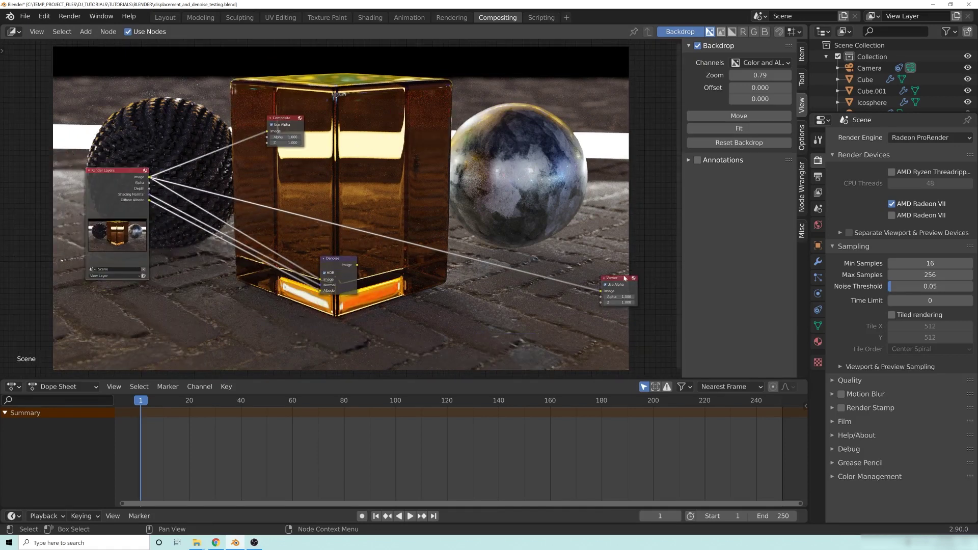
{"action": "left_click_drag", "start_coordinate": [613, 281], "coordinate": [435, 179]}
{"action": "middle_click_drag", "start_coordinate": [273, 223], "coordinate": [303, 227]}
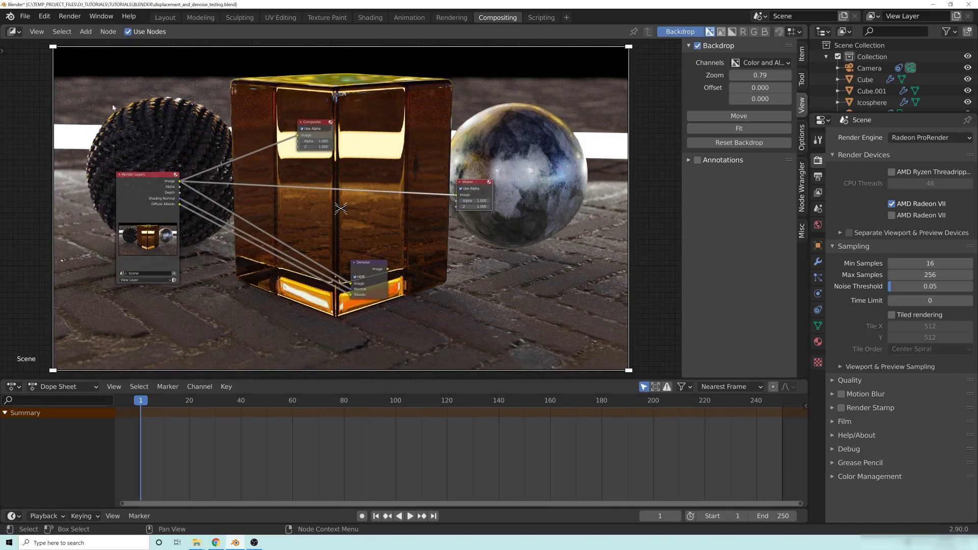
{"action": "middle_click_drag", "start_coordinate": [289, 196], "coordinate": [339, 187]}
{"action": "scroll", "coordinate": [339, 189], "scroll_direction": "up", "scroll_amount": 5}
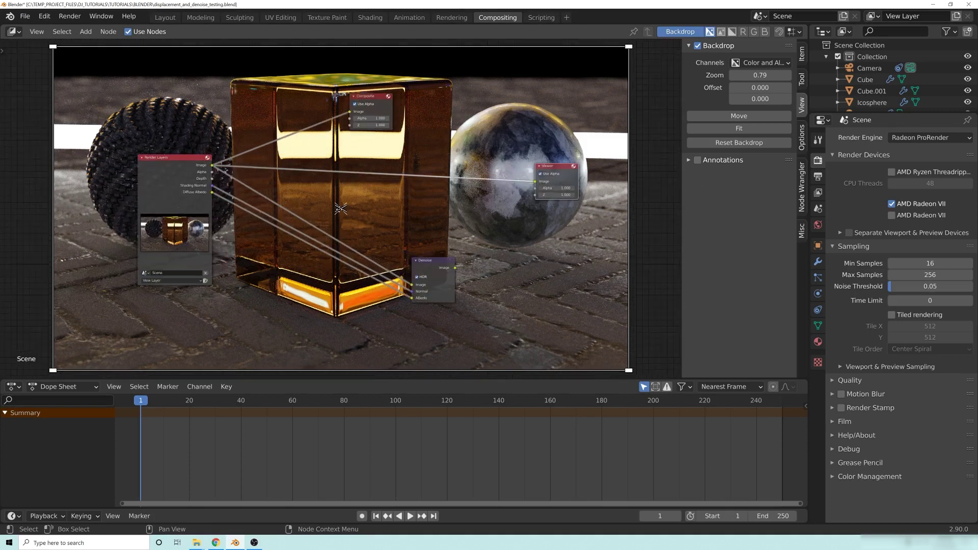
- Preview the Render Layers' Alpha, Depth, Shading Normal and Diffuse Albedo passes one after another through the Viewer node
{"action": "left_click", "coordinate": [159, 170], "text": "ctrl+shift"}
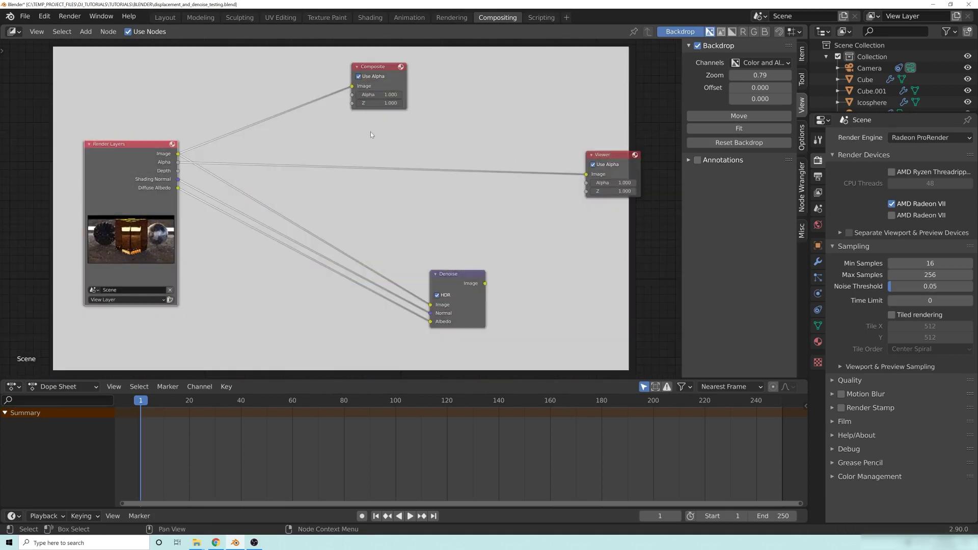
{"action": "left_click", "coordinate": [151, 173], "text": "ctrl+shift"}
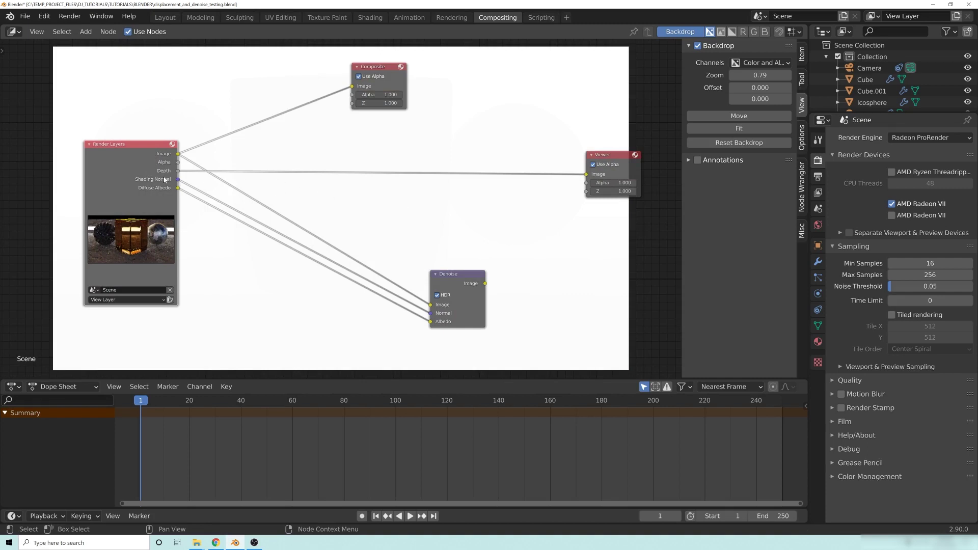
{"action": "left_click", "coordinate": [158, 196], "text": "ctrl+shift"}
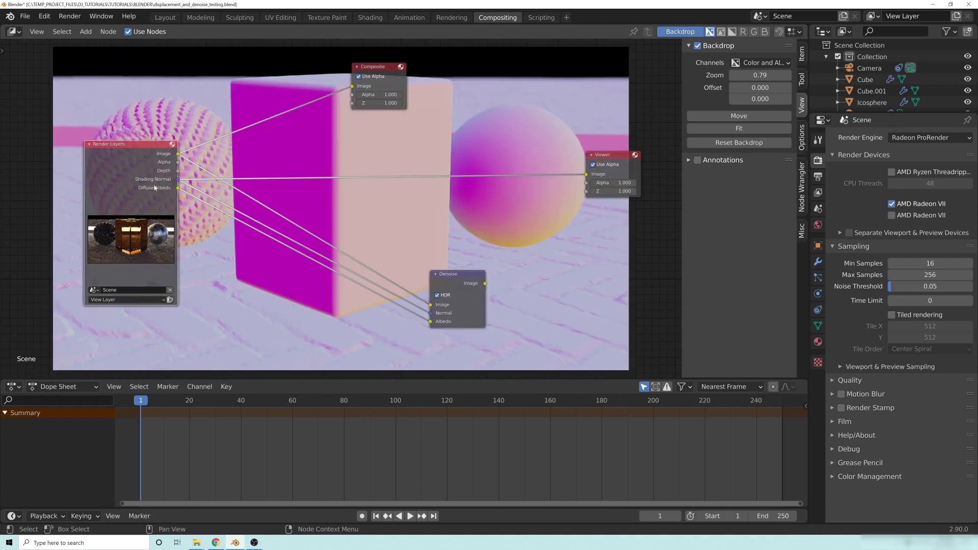
{"action": "left_click", "coordinate": [163, 194], "text": "ctrl+shift"}
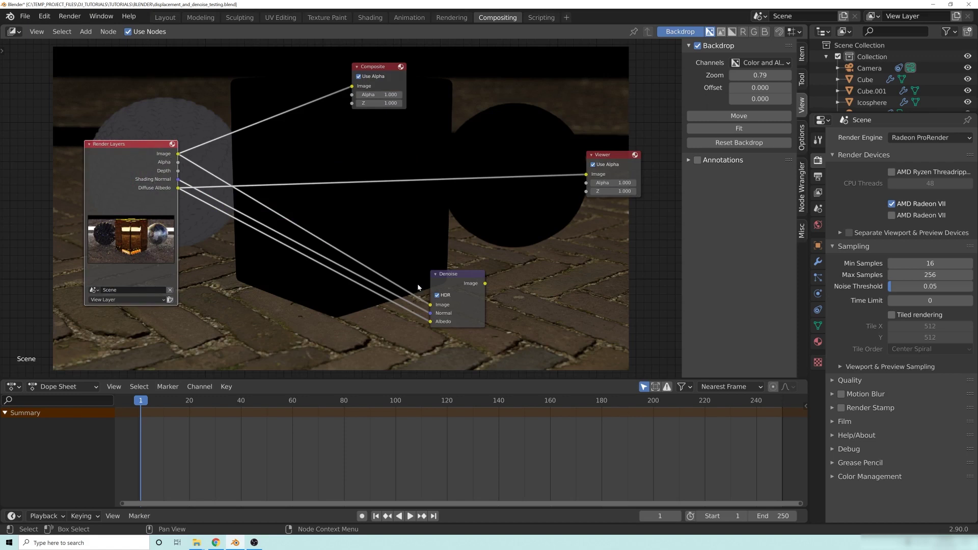
- Move the existing Denoise node aside, add a second Denoise filter node and delete it again
{"action": "left_click_drag", "start_coordinate": [449, 285], "coordinate": [316, 297]}
{"action": "key", "text": "shift+a"}
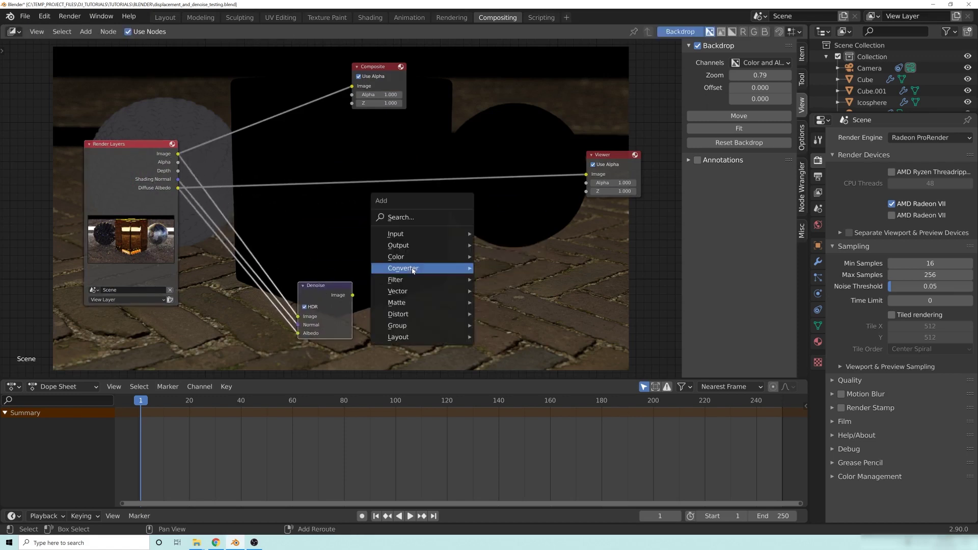
{"action": "mouse_move", "coordinate": [404, 271]}
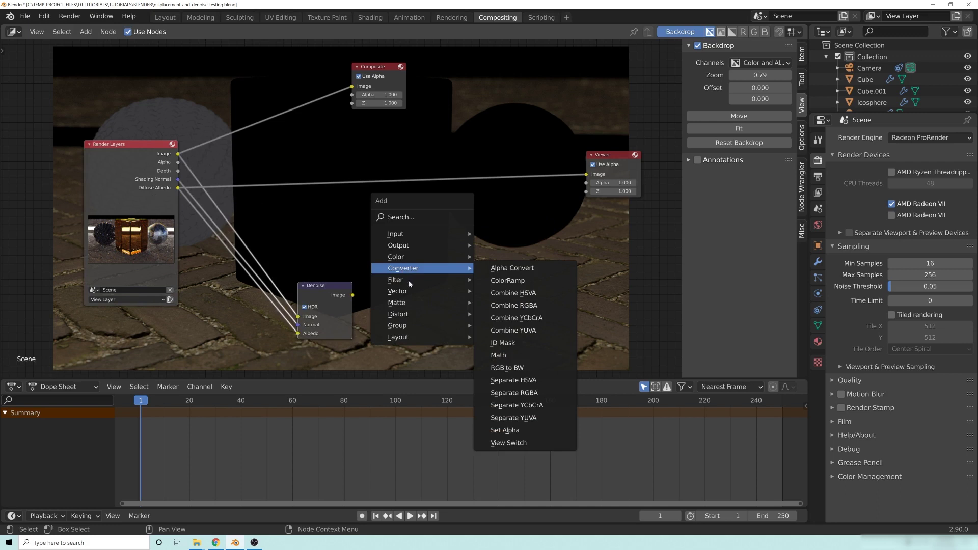
{"action": "left_click", "coordinate": [507, 332]}
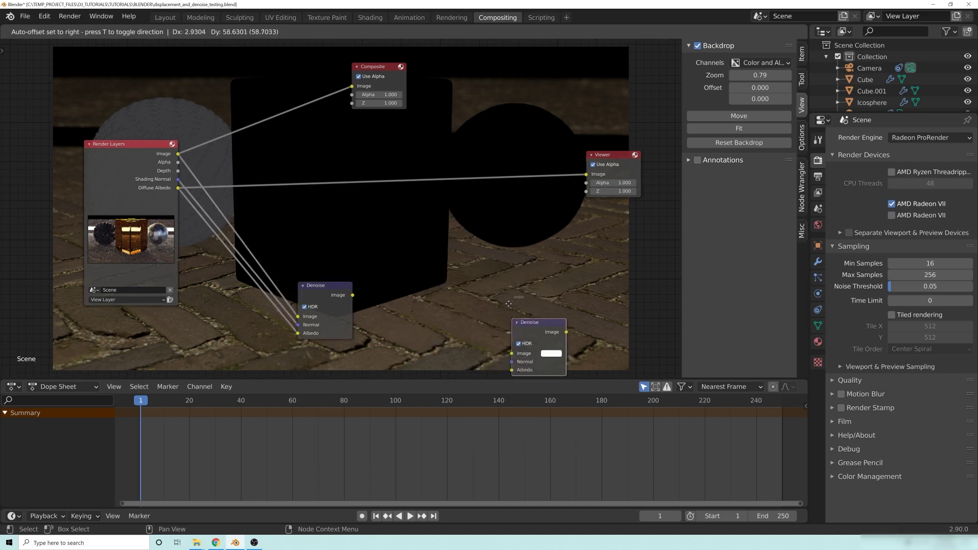
{"action": "left_click", "coordinate": [429, 211]}
{"action": "key", "text": "x"}
- Place the Denoise node mid-tree with its output feeding the Viewer, and move the Composite node below the Viewer
{"action": "left_click_drag", "start_coordinate": [318, 285], "coordinate": [343, 200]}
{"action": "left_click_drag", "start_coordinate": [179, 154], "coordinate": [373, 220]}
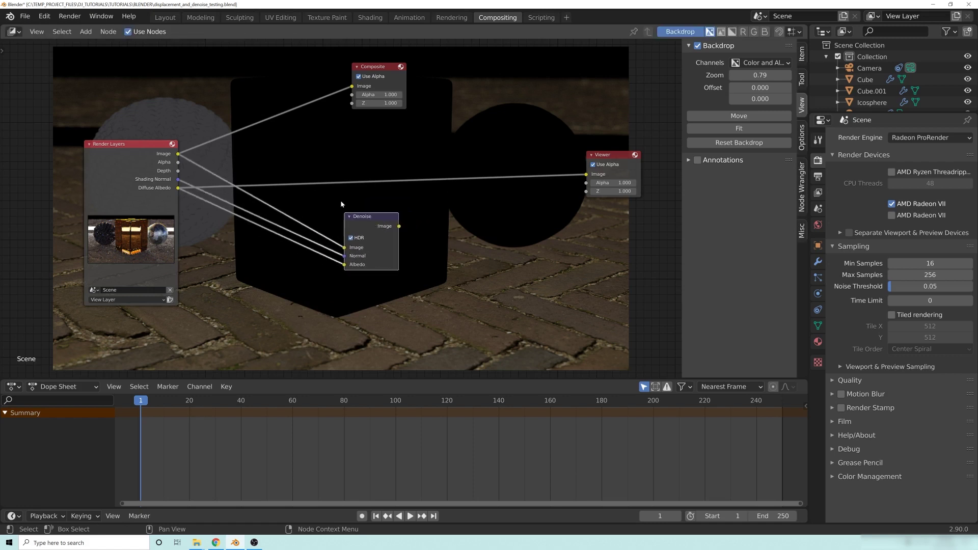
{"action": "left_click_drag", "start_coordinate": [374, 224], "coordinate": [348, 212]}
{"action": "left_click", "coordinate": [373, 220], "text": "ctrl+shift"}
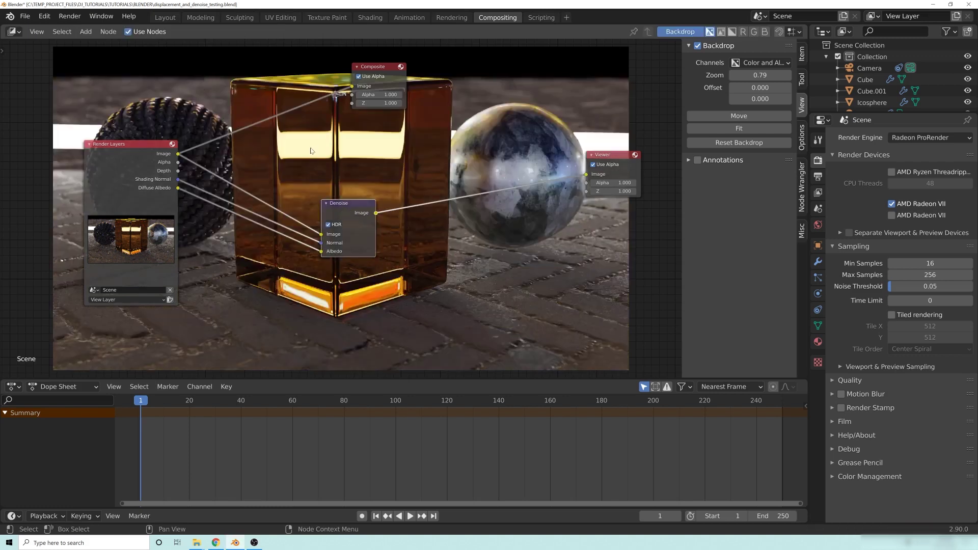
{"action": "left_click_drag", "start_coordinate": [385, 68], "coordinate": [582, 254]}
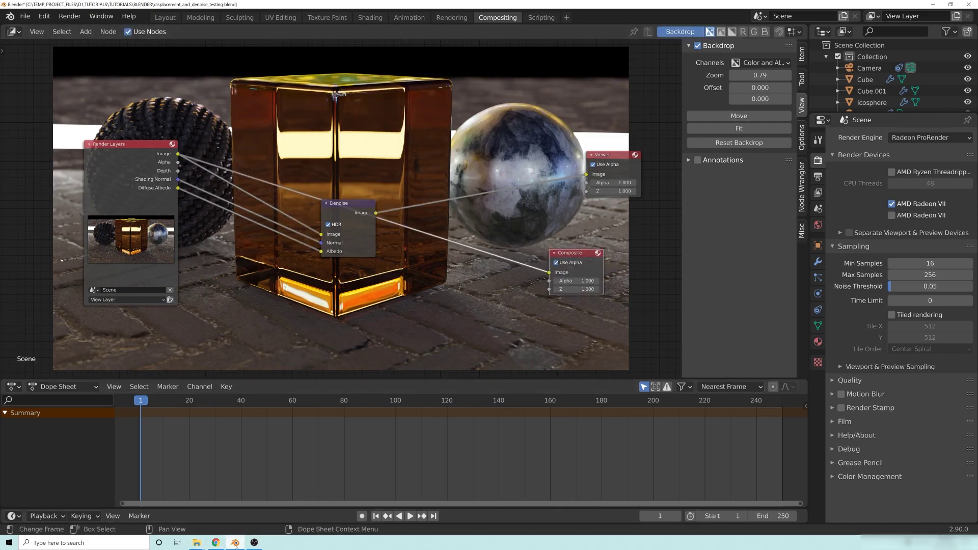
- Display the Viewer Node image in the Rendering workspace
{"action": "left_click", "coordinate": [451, 18]}
{"action": "left_click", "coordinate": [341, 32]}
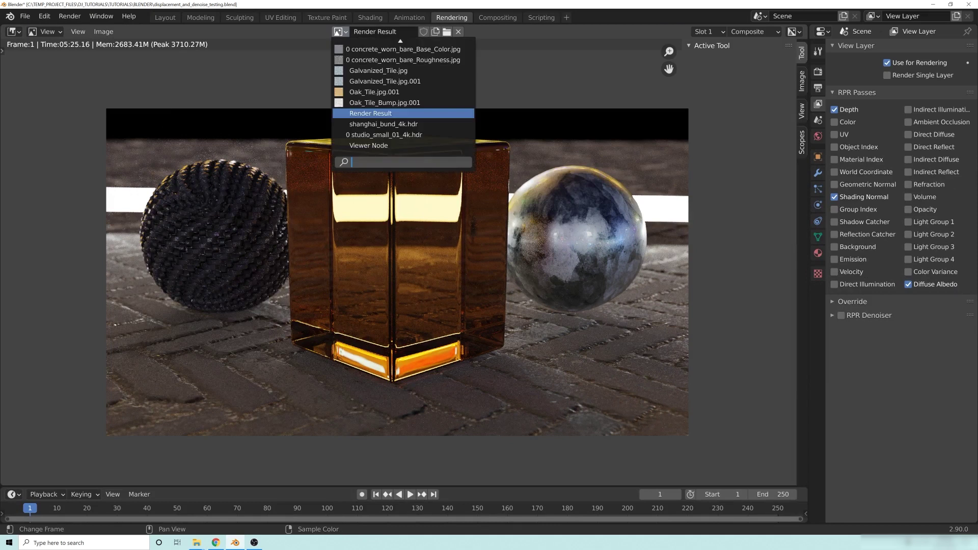
{"action": "left_click", "coordinate": [366, 145]}
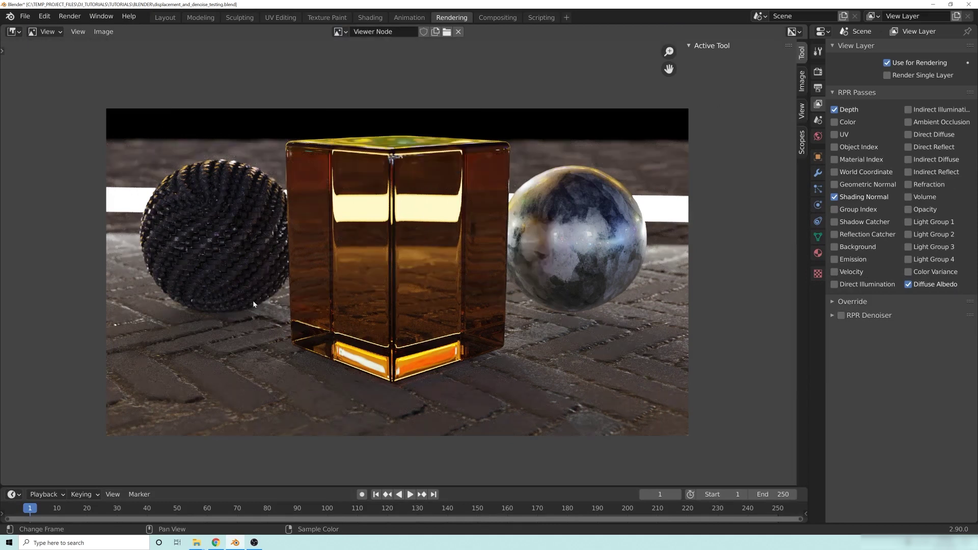
- Examine the denoised result close up on the amber glass cube and the marbled sphere
{"action": "scroll", "coordinate": [455, 260], "scroll_direction": "up", "scroll_amount": 6}
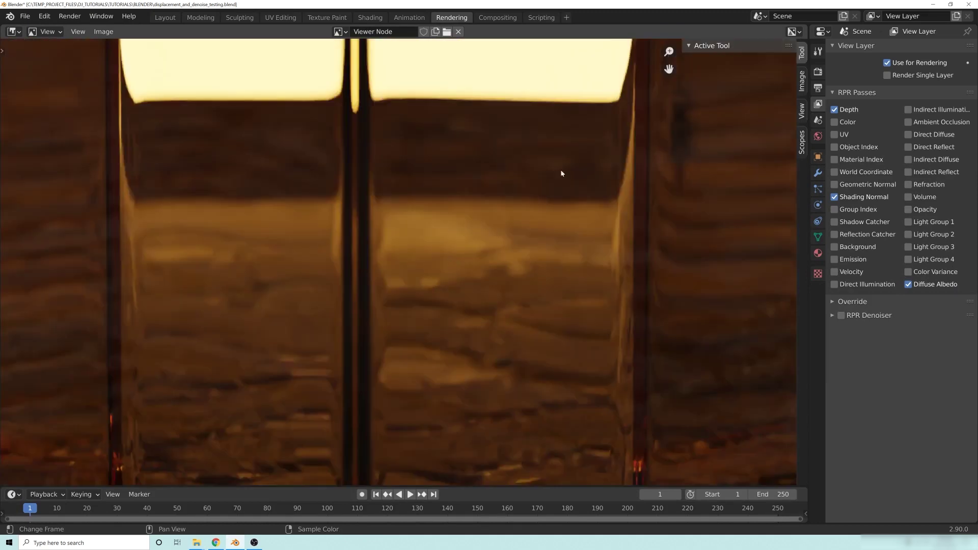
{"action": "middle_click_drag", "start_coordinate": [561, 173], "coordinate": [228, 359]}
{"action": "middle_click_drag", "start_coordinate": [664, 251], "coordinate": [385, 134]}
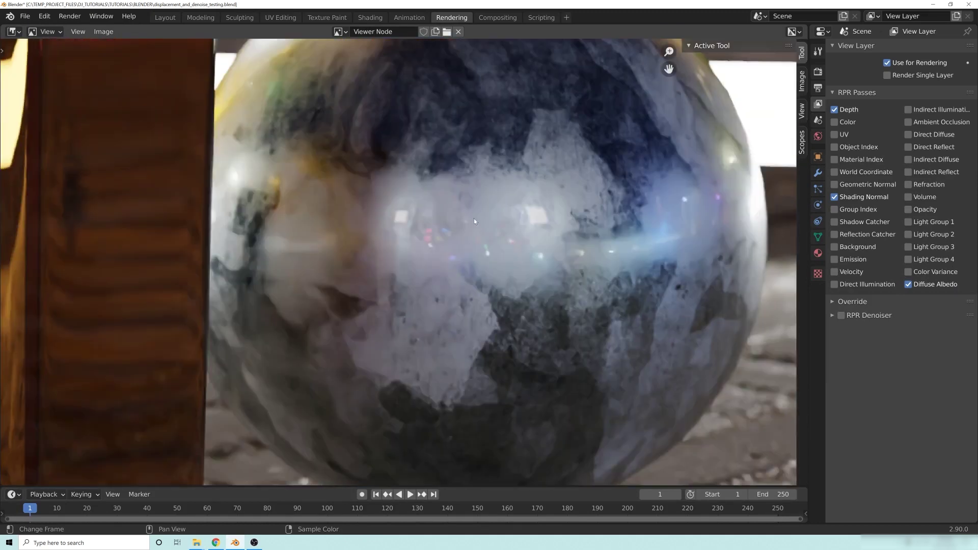
{"action": "scroll", "coordinate": [460, 309], "scroll_direction": "down", "scroll_amount": 7}
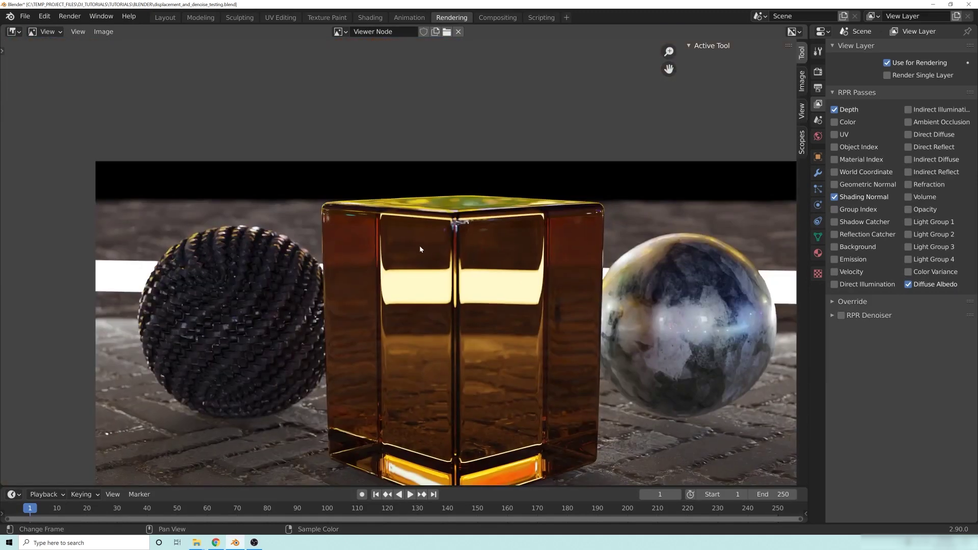
{"action": "scroll", "coordinate": [264, 169], "scroll_direction": "up", "scroll_amount": 7}
{"action": "middle_click_drag", "start_coordinate": [485, 261], "coordinate": [396, 143]}
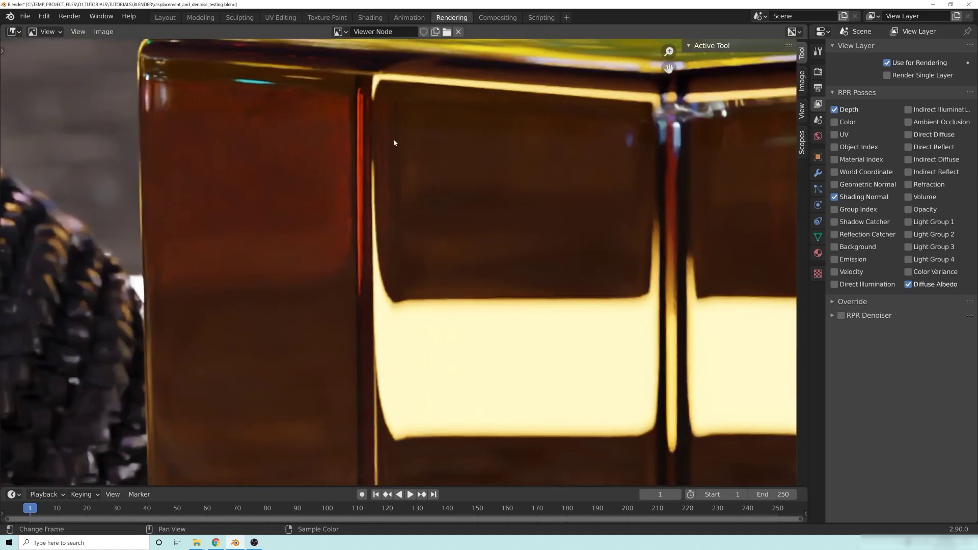
{"action": "middle_click_drag", "start_coordinate": [624, 230], "coordinate": [489, 225]}
{"action": "middle_click_drag", "start_coordinate": [444, 274], "coordinate": [706, 224]}
{"action": "middle_click_drag", "start_coordinate": [231, 287], "coordinate": [714, 288]}
- Inspect the denoised weave detail on the dark woven sphere and the surrounding floor
{"action": "scroll", "coordinate": [463, 252], "scroll_direction": "down", "scroll_amount": 1}
{"action": "middle_click_drag", "start_coordinate": [521, 347], "coordinate": [538, 260]}
{"action": "middle_click_drag", "start_coordinate": [383, 343], "coordinate": [373, 230]}
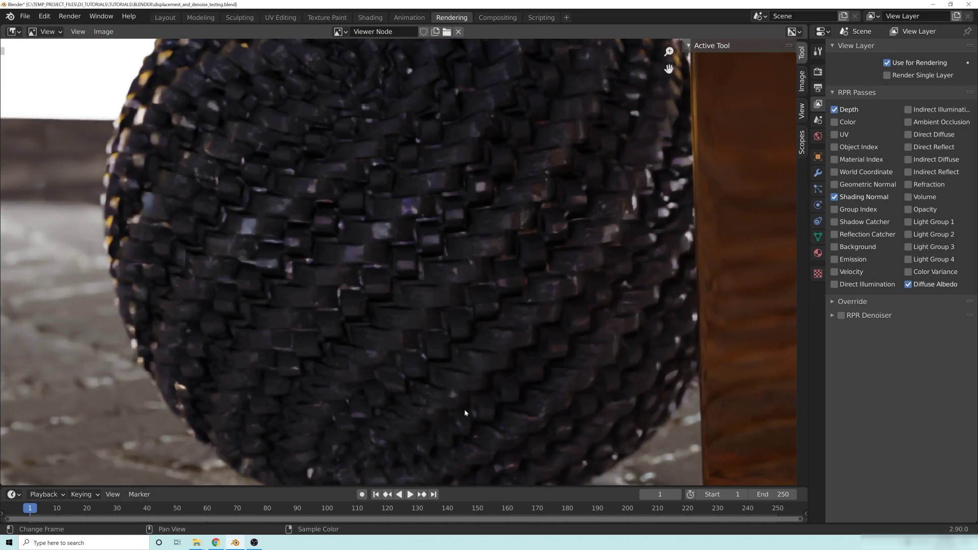
{"action": "middle_click_drag", "start_coordinate": [465, 413], "coordinate": [556, 242]}
{"action": "scroll", "coordinate": [457, 205], "scroll_direction": "down", "scroll_amount": 4}
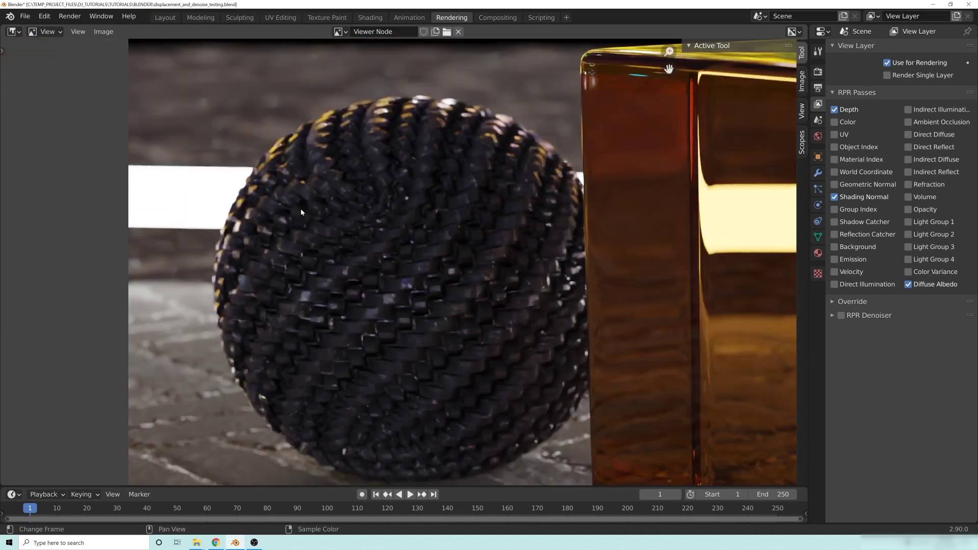
{"action": "middle_click_drag", "start_coordinate": [658, 261], "coordinate": [419, 240]}
{"action": "scroll", "coordinate": [419, 240], "scroll_direction": "down", "scroll_amount": 5}
{"action": "middle_click_drag", "start_coordinate": [510, 295], "coordinate": [431, 267]}
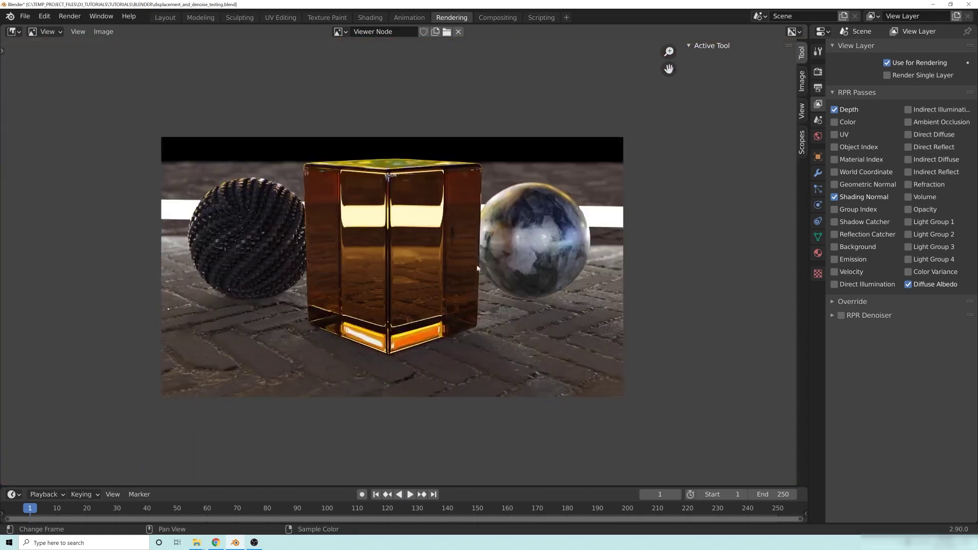
- Review the whole denoised image and switch the display to the Render Result for comparison
{"action": "scroll", "coordinate": [439, 268], "scroll_direction": "up", "scroll_amount": 1}
{"action": "scroll", "coordinate": [407, 264], "scroll_direction": "up", "scroll_amount": 1}
{"action": "middle_click_drag", "start_coordinate": [372, 249], "coordinate": [385, 242]}
{"action": "scroll", "coordinate": [394, 241], "scroll_direction": "down", "scroll_amount": 1}
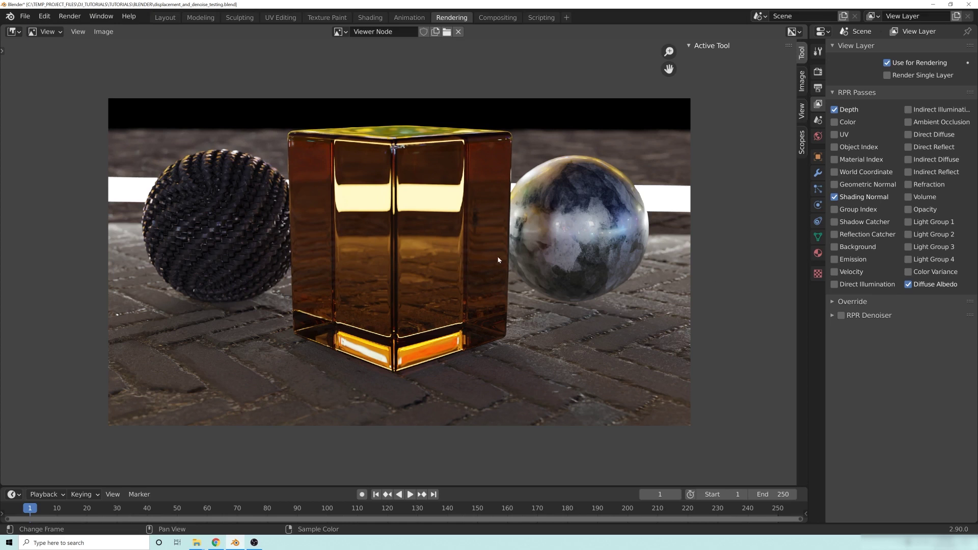
{"action": "scroll", "coordinate": [508, 271], "scroll_direction": "up", "scroll_amount": 2}
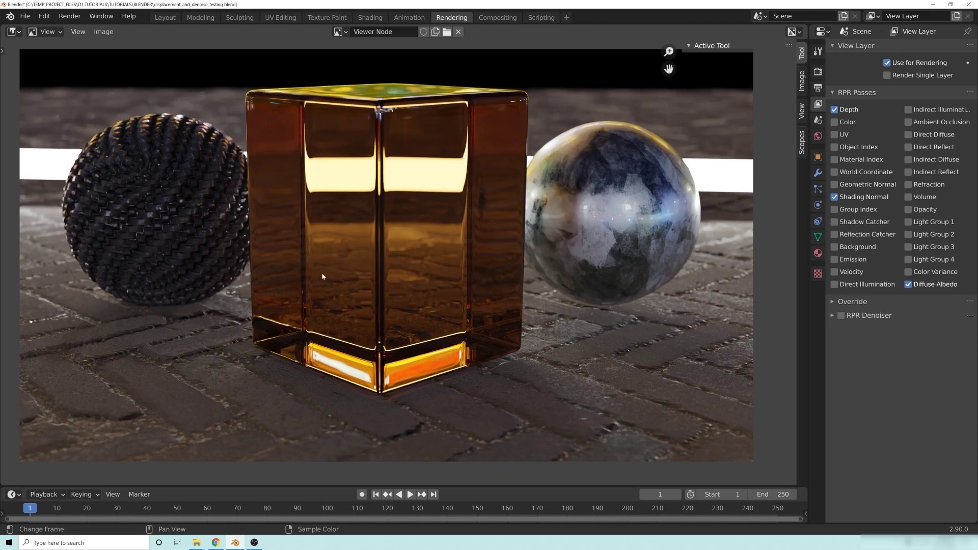
{"action": "scroll", "coordinate": [446, 258], "scroll_direction": "down", "scroll_amount": 2}
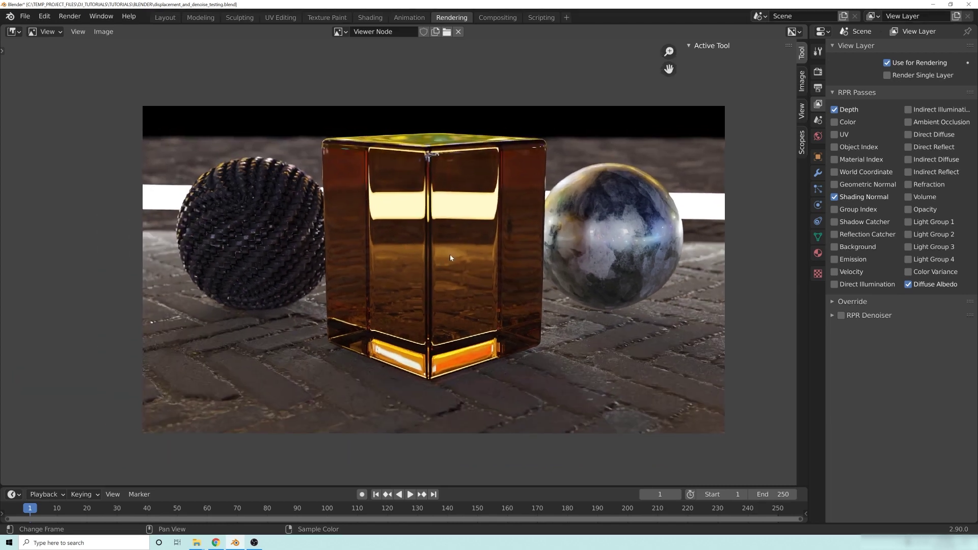
{"action": "middle_click_drag", "start_coordinate": [451, 257], "coordinate": [413, 251]}
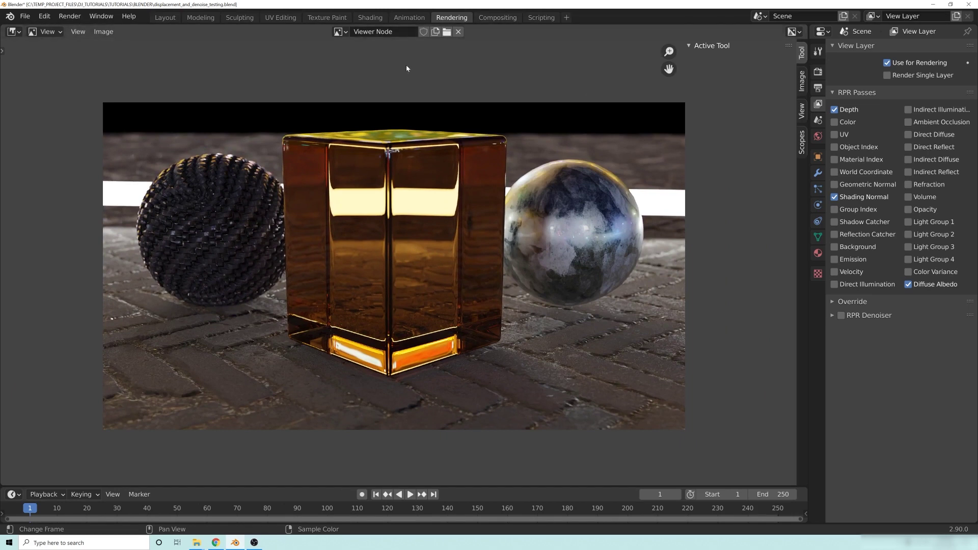
{"action": "left_click", "coordinate": [340, 32]}
{"action": "left_click", "coordinate": [382, 114]}
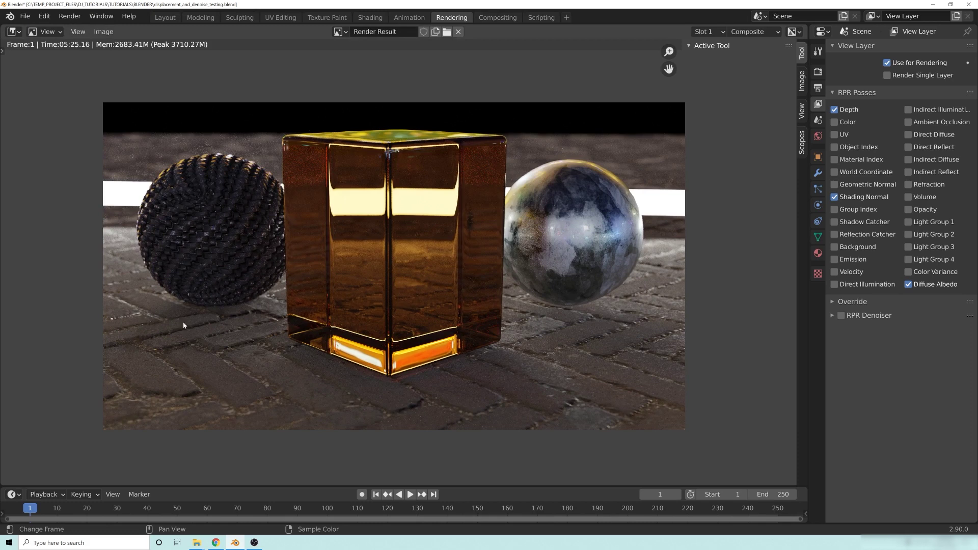
- Return to the compositing node tree and reposition the Denoise and Render Layers nodes farther from the Viewer and Composite nodes
{"action": "left_click", "coordinate": [479, 19]}
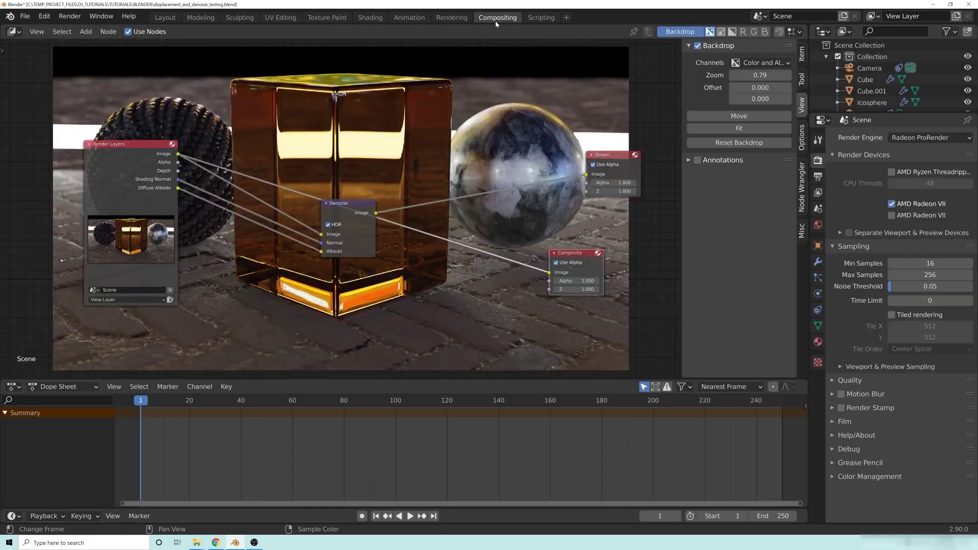
{"action": "mouse_move", "coordinate": [359, 207]}
{"action": "left_mouse_down"}
{"action": "mouse_move", "coordinate": [303, 217]}
{"action": "mouse_move", "coordinate": [347, 239]}
{"action": "mouse_move", "coordinate": [317, 241]}
{"action": "left_mouse_up"}
{"action": "left_click_drag", "start_coordinate": [130, 194], "coordinate": [258, 114]}
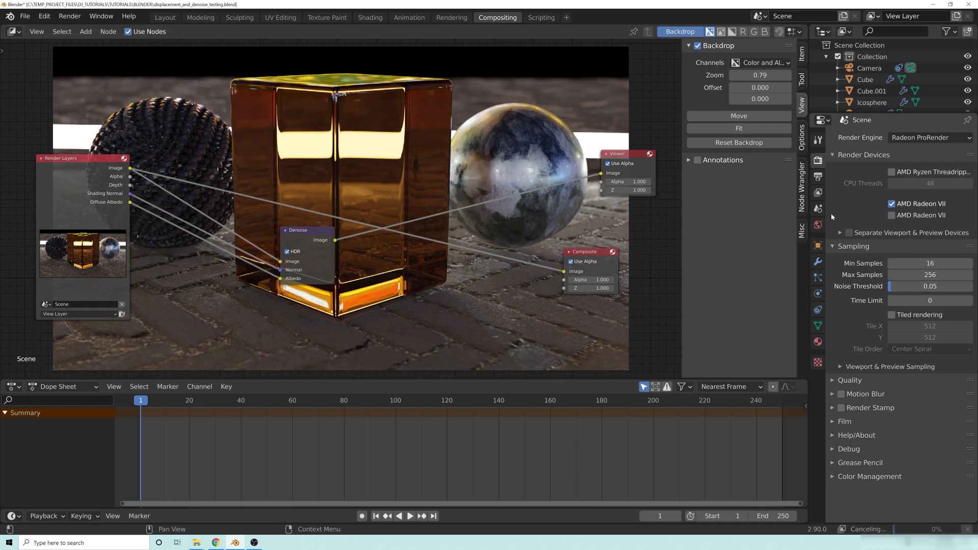
- Review the enabled Shading Normal and Diffuse Albedo passes in the view layer's RPR Passes, and collapse that list
{"action": "left_click", "coordinate": [818, 193]}
{"action": "left_click_drag", "start_coordinate": [809, 184], "coordinate": [485, 194]}
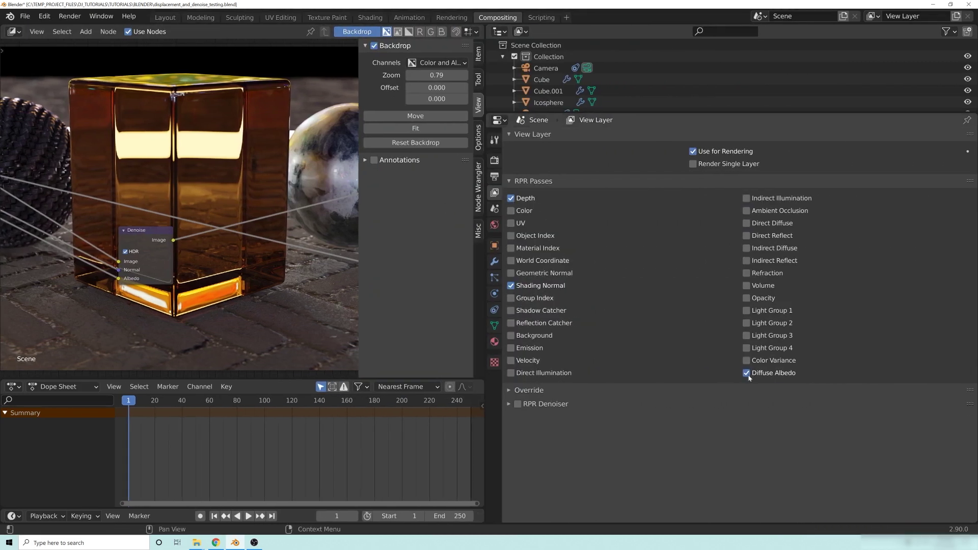
{"action": "left_click", "coordinate": [521, 183]}
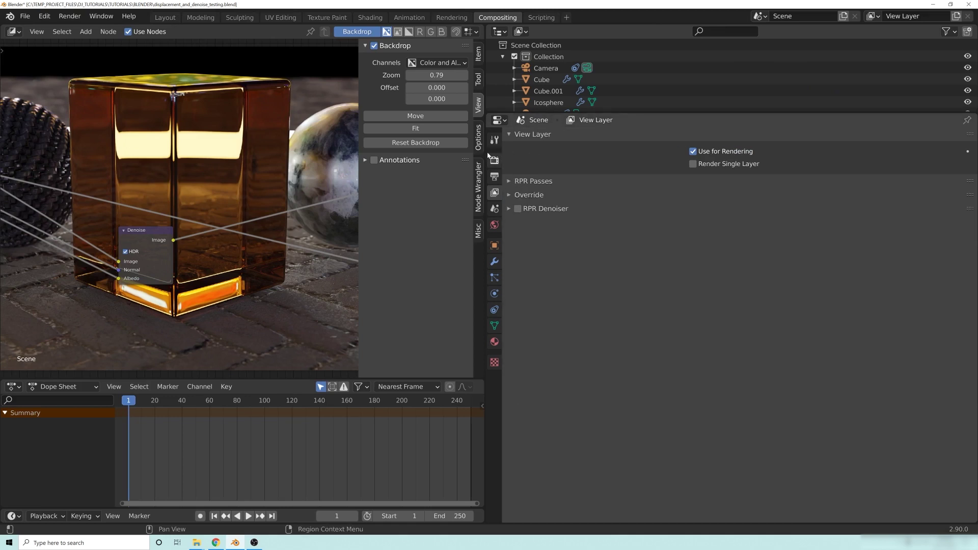
{"action": "left_click_drag", "start_coordinate": [525, 151], "coordinate": [793, 174]}
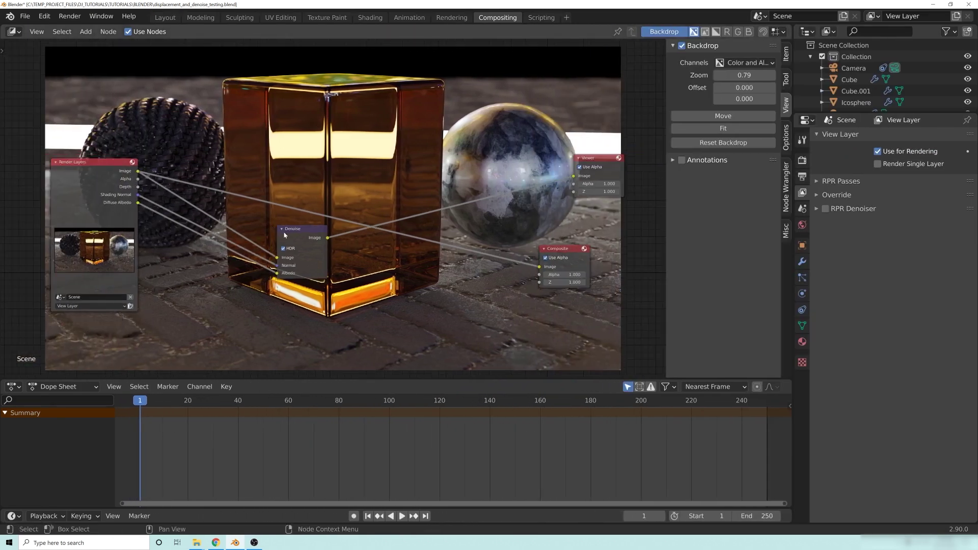
- Move the Denoise node higher in the tree, above the level of the Viewer node
{"action": "left_click_drag", "start_coordinate": [297, 238], "coordinate": [347, 129]}
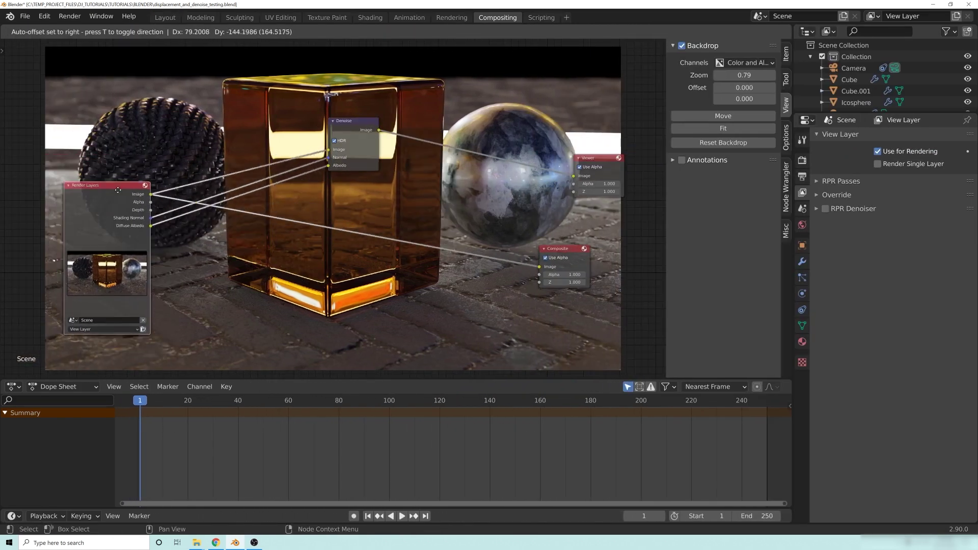